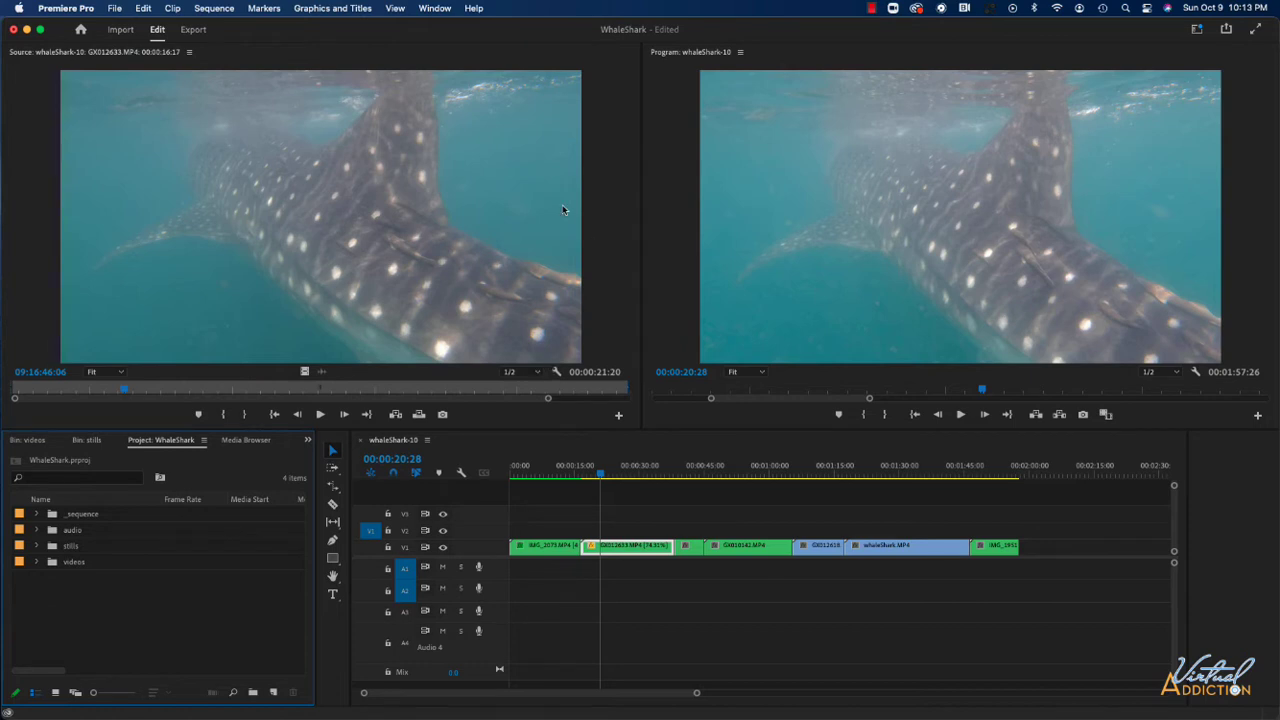
Show the Lumetri Color panel from the Window menu for the GX012633.MP4 clip
click(438, 10)
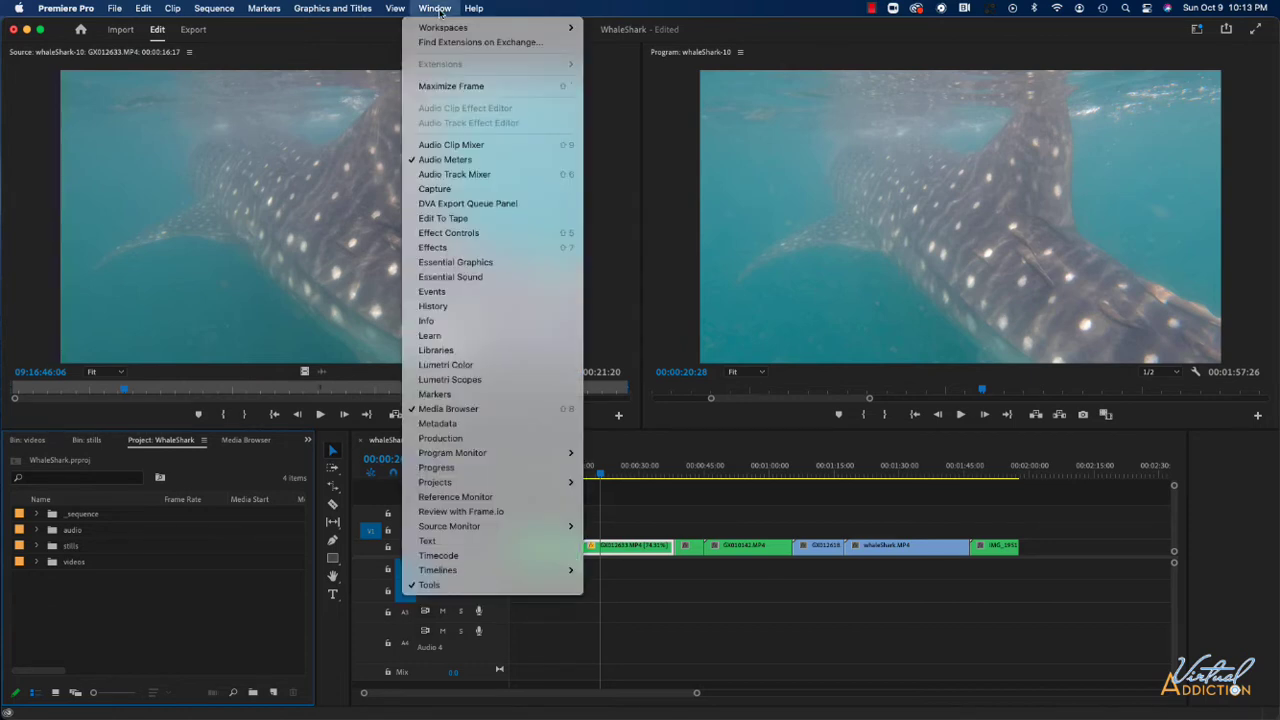
click(446, 366)
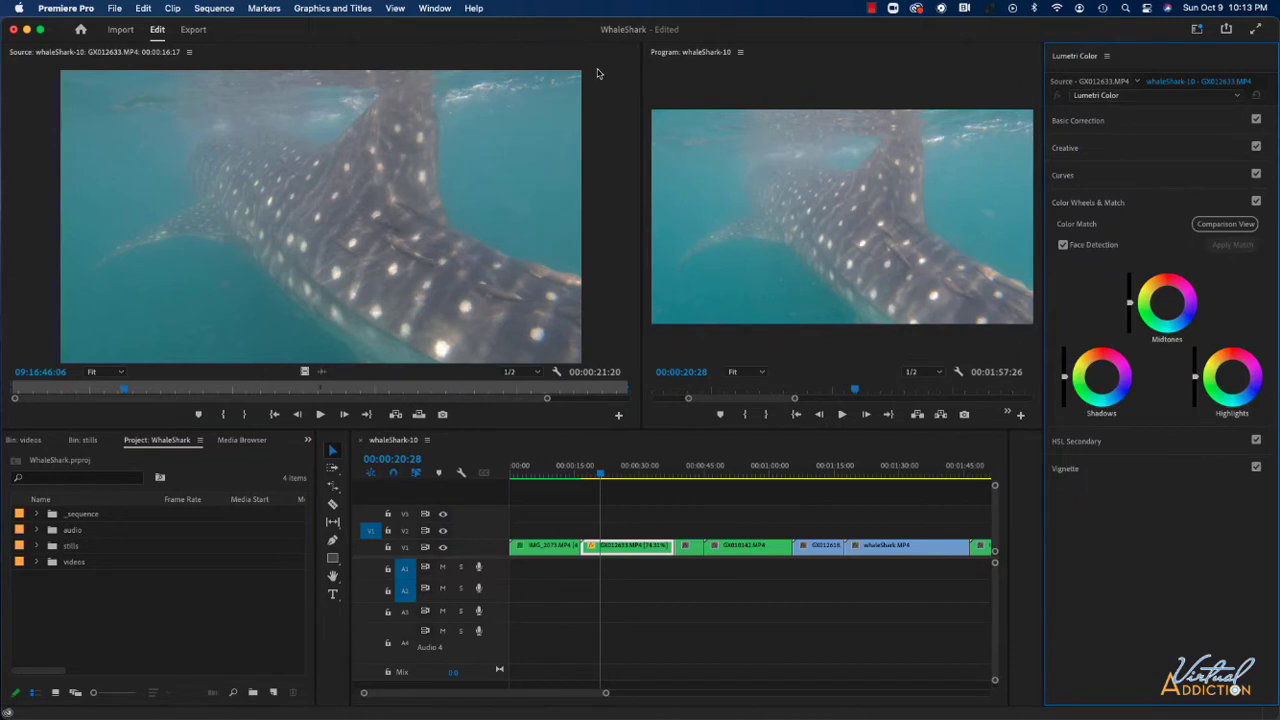
Switch to the Color workspace so Lumetri Scopes appear beside the Program monitor
click(437, 9)
mouse_move(438, 30)
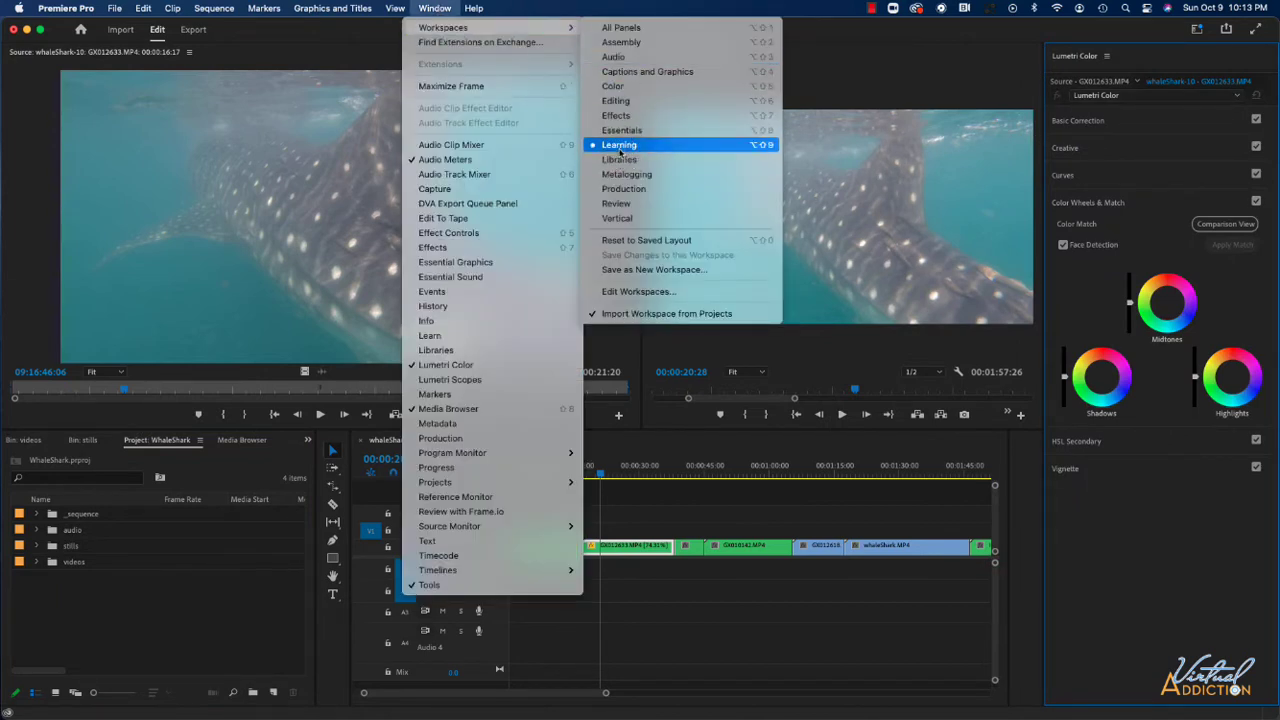
click(614, 88)
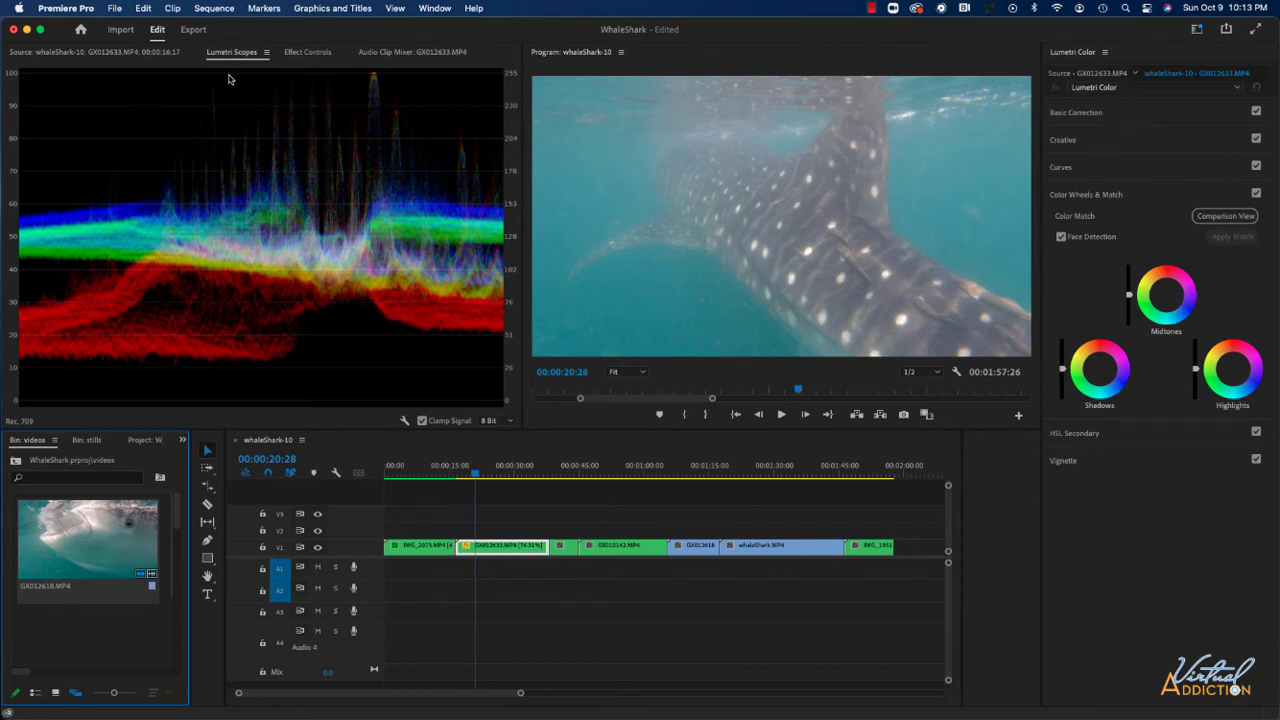
click(432, 8)
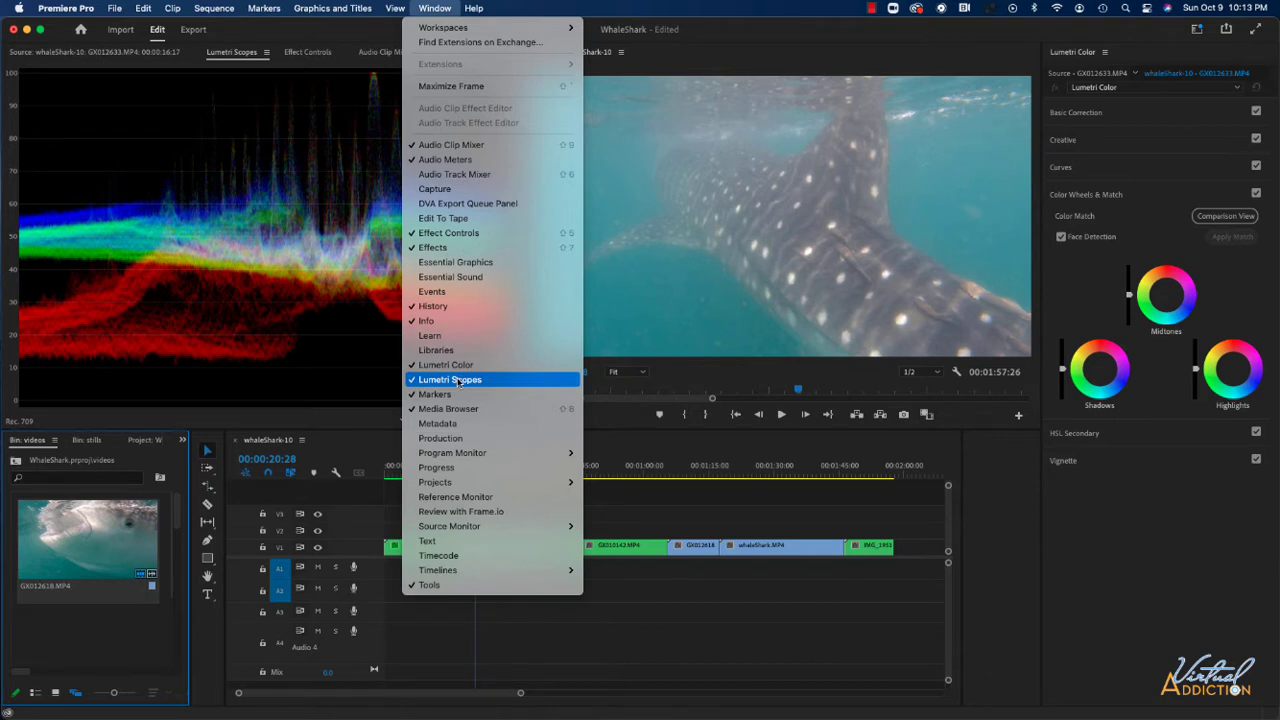
click(365, 386)
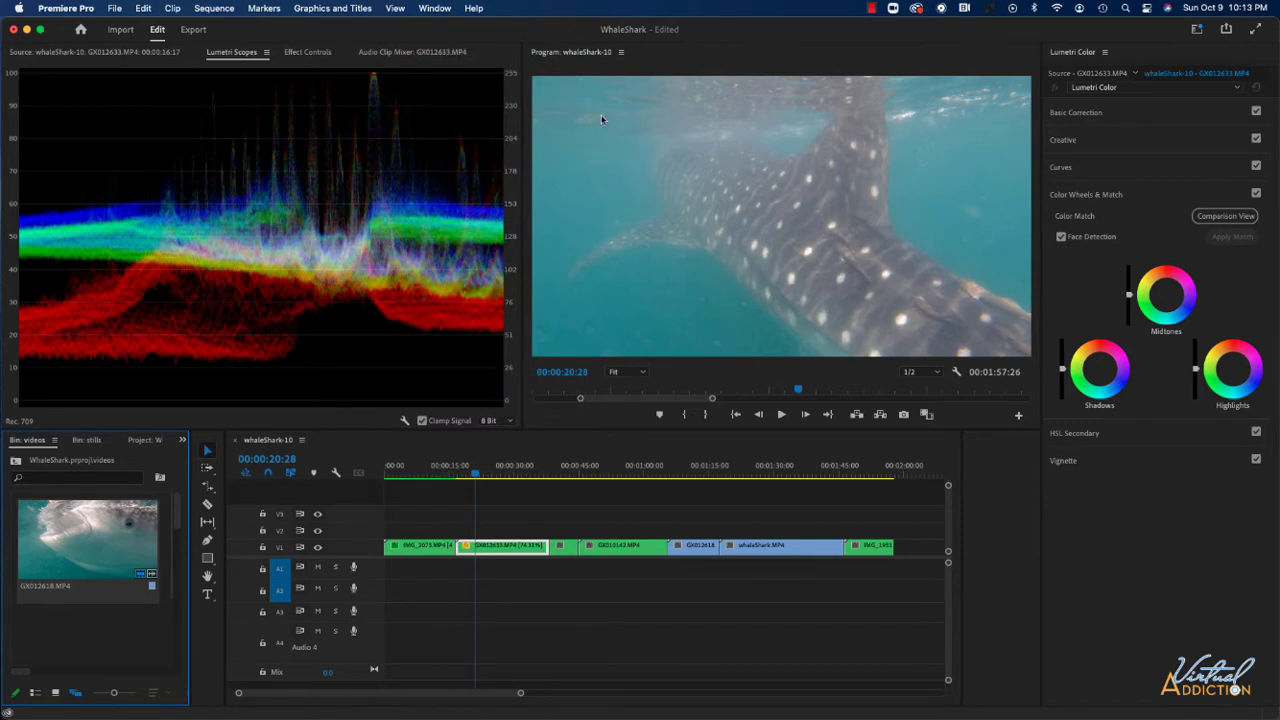
Collapse Color Wheels & Match and scrub the playhead to 00:00:22:23
click(1086, 194)
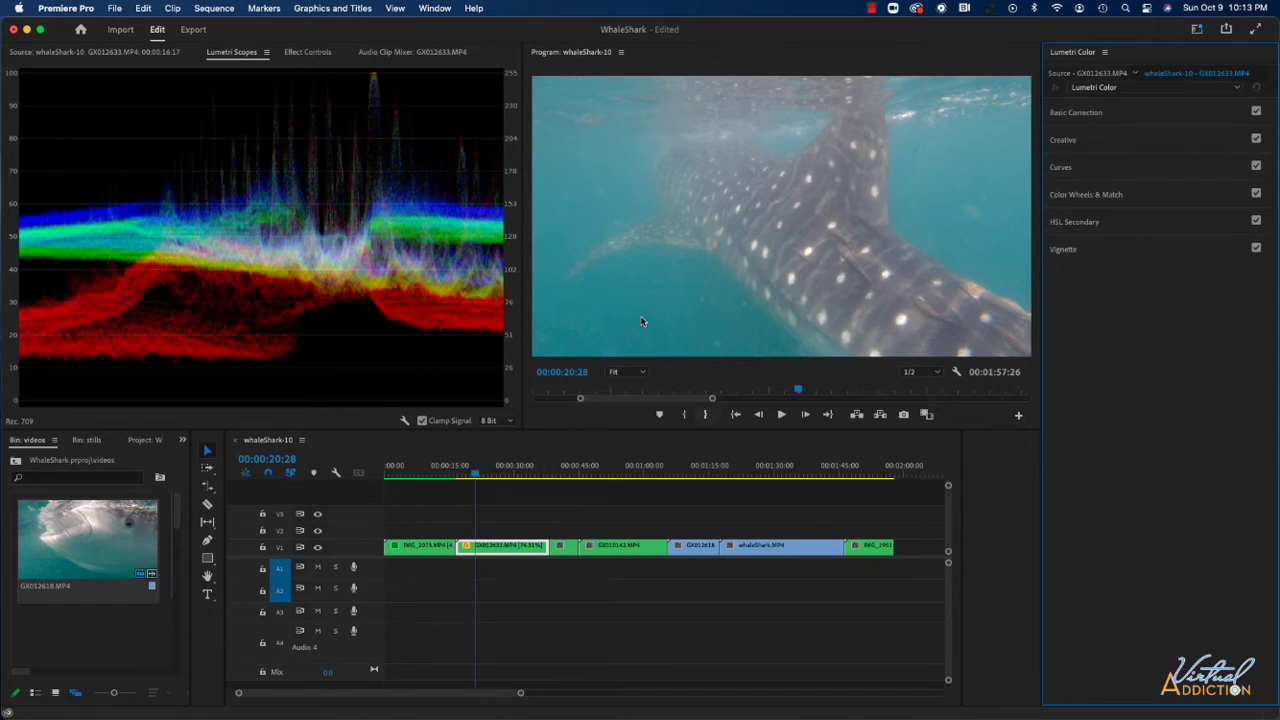
click(472, 477)
mouse_move(472, 477)
mouse_down()
mouse_move(498, 477)
mouse_move(483, 477)
mouse_up()
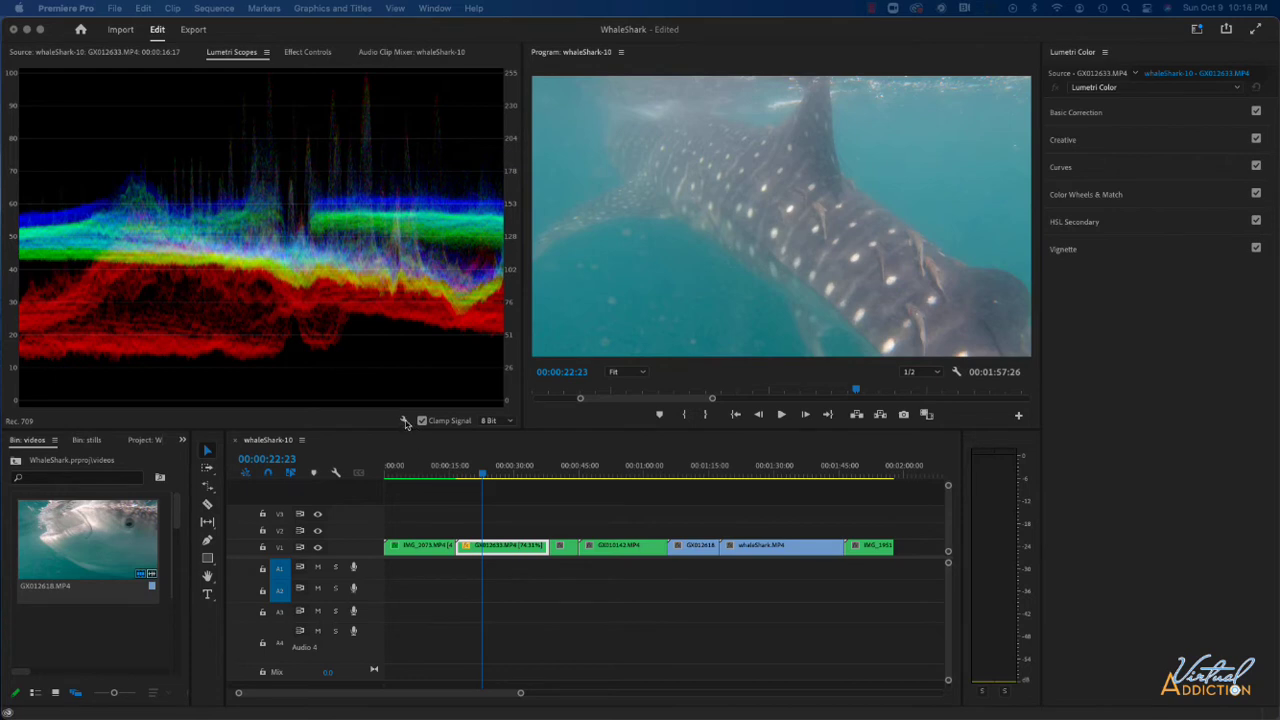
Add the Vectorscope YUV to the Lumetri Scopes display
click(405, 423)
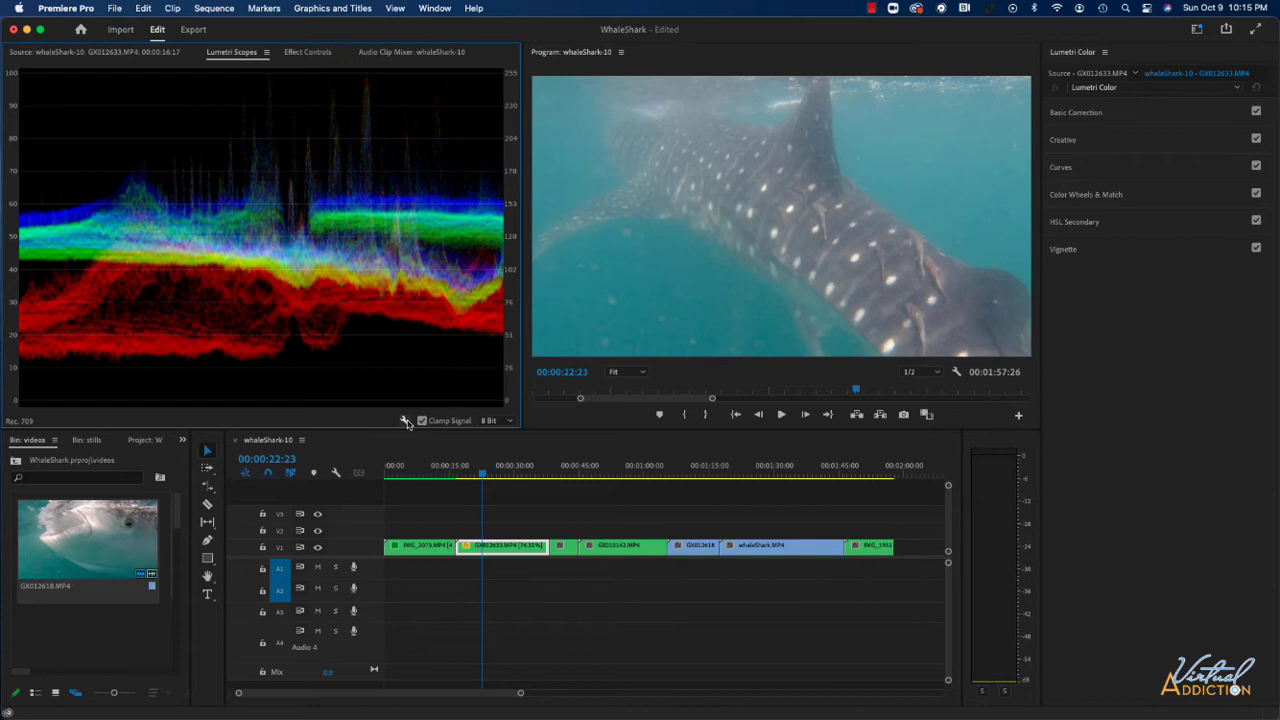
click(406, 423)
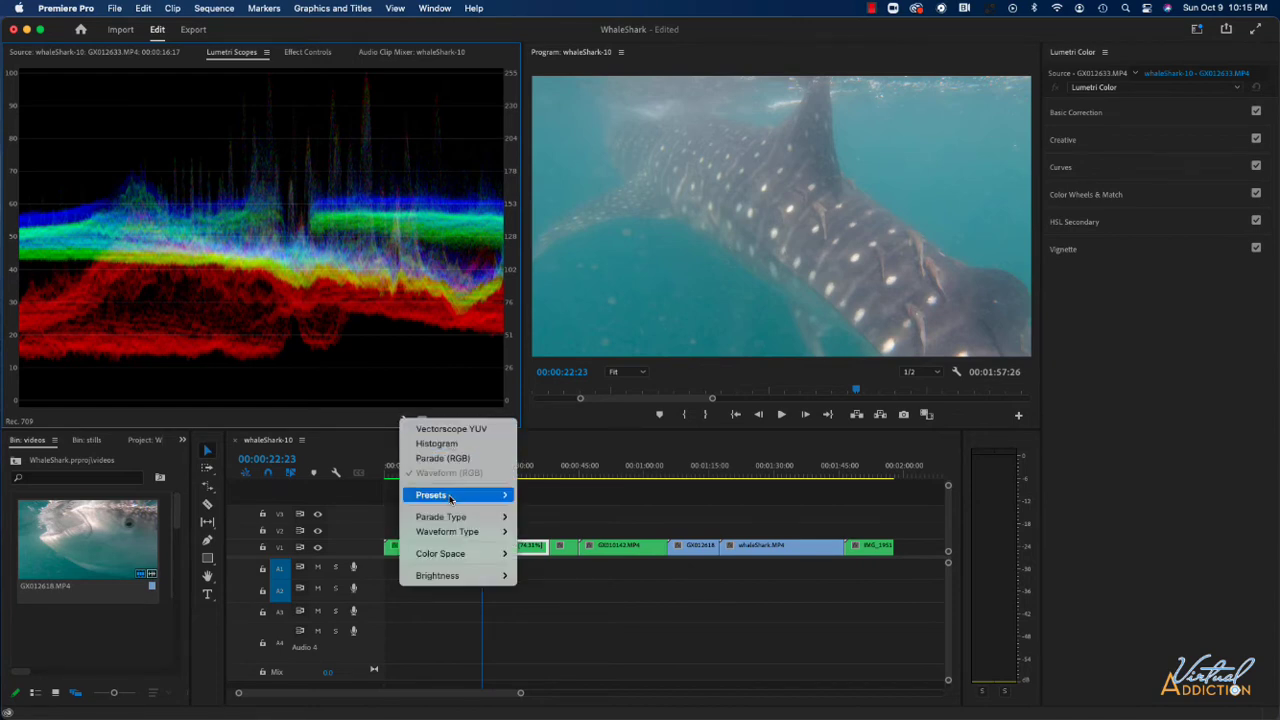
click(452, 432)
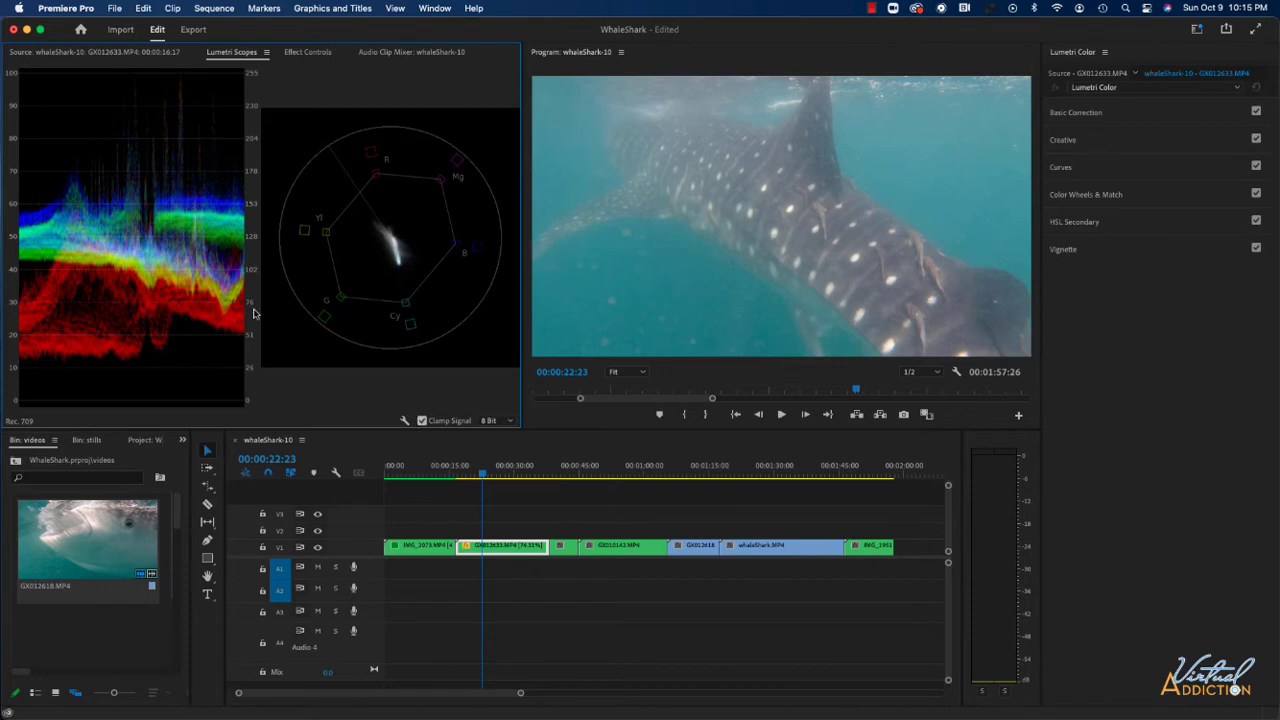
Set the scopes' Waveform Type to Luma
click(405, 420)
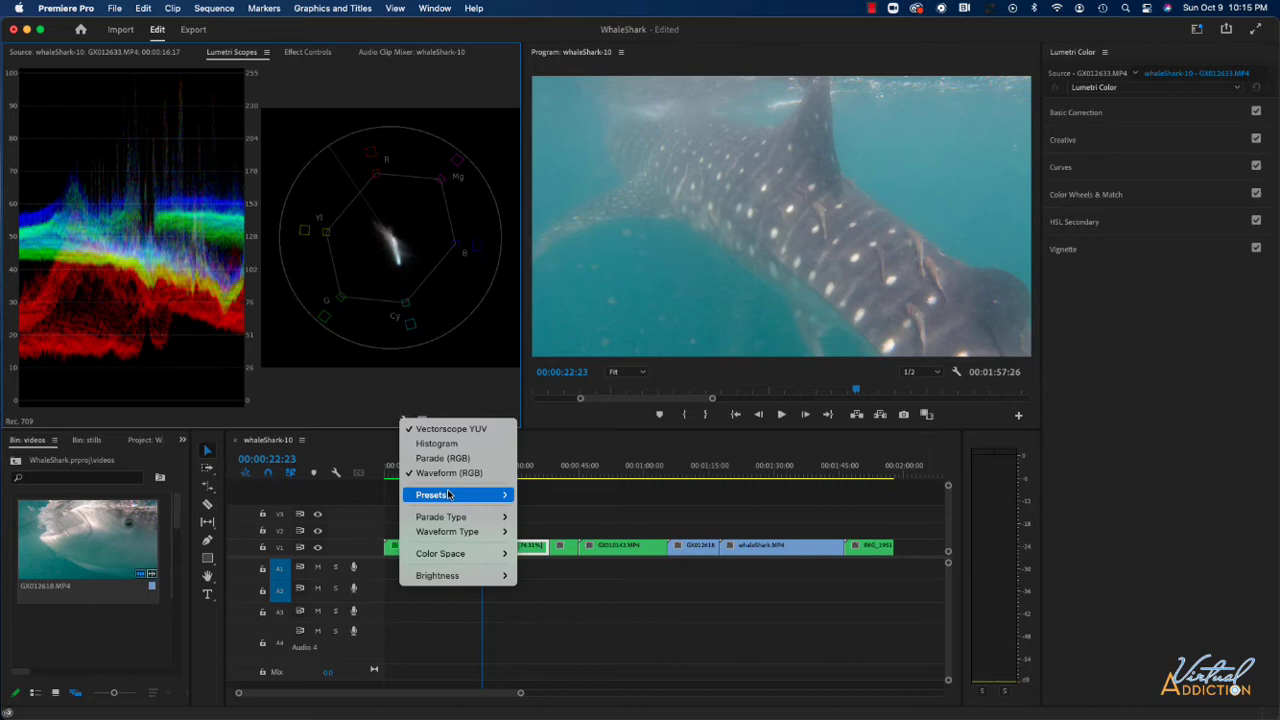
mouse_move(450, 496)
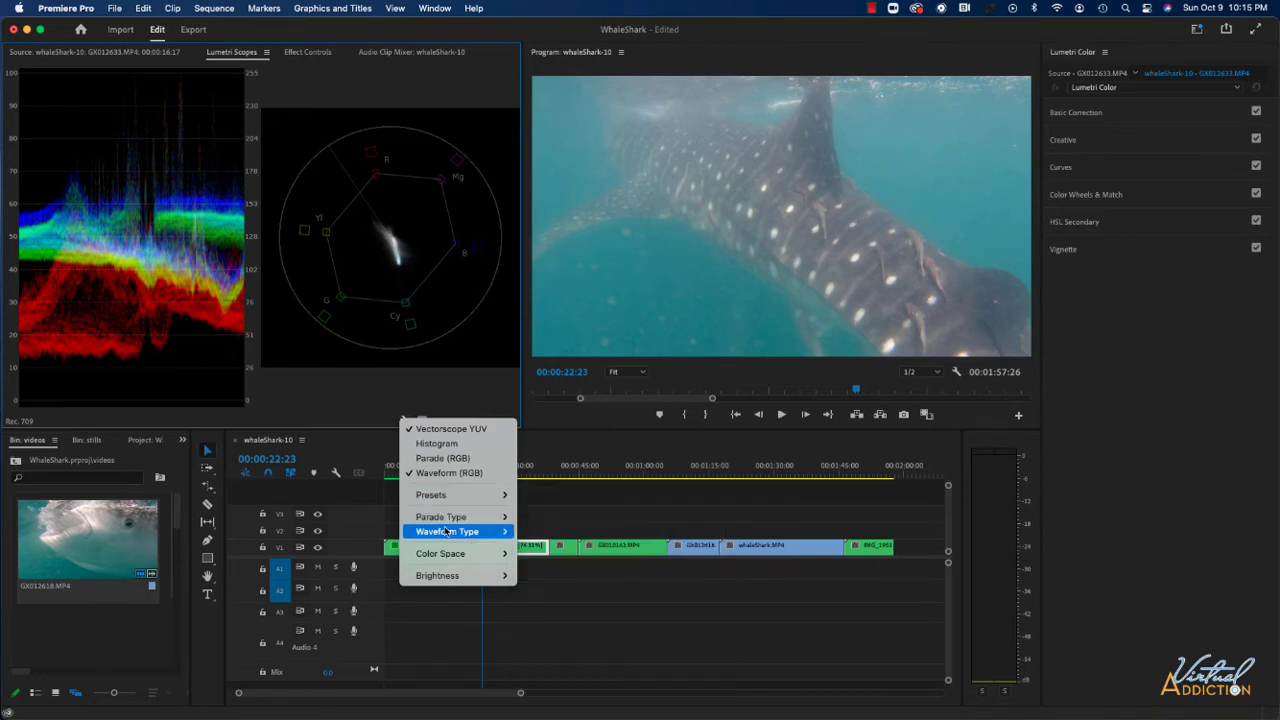
mouse_move(445, 532)
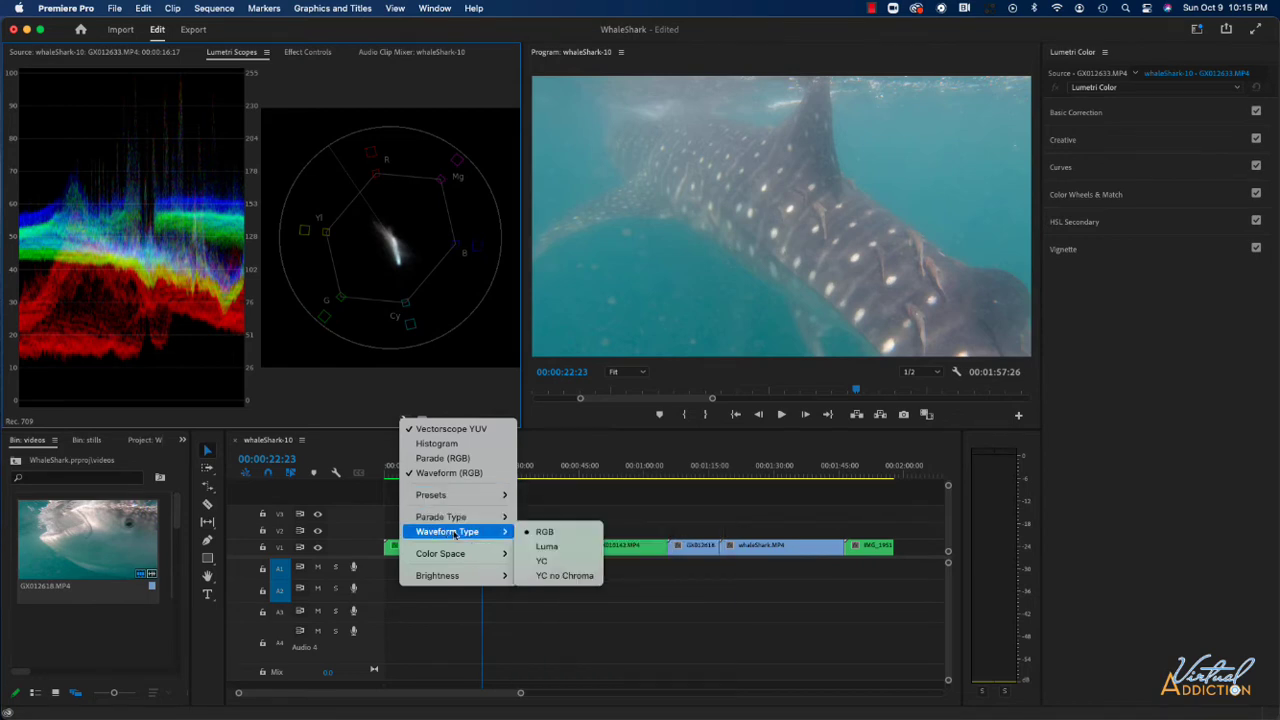
click(550, 545)
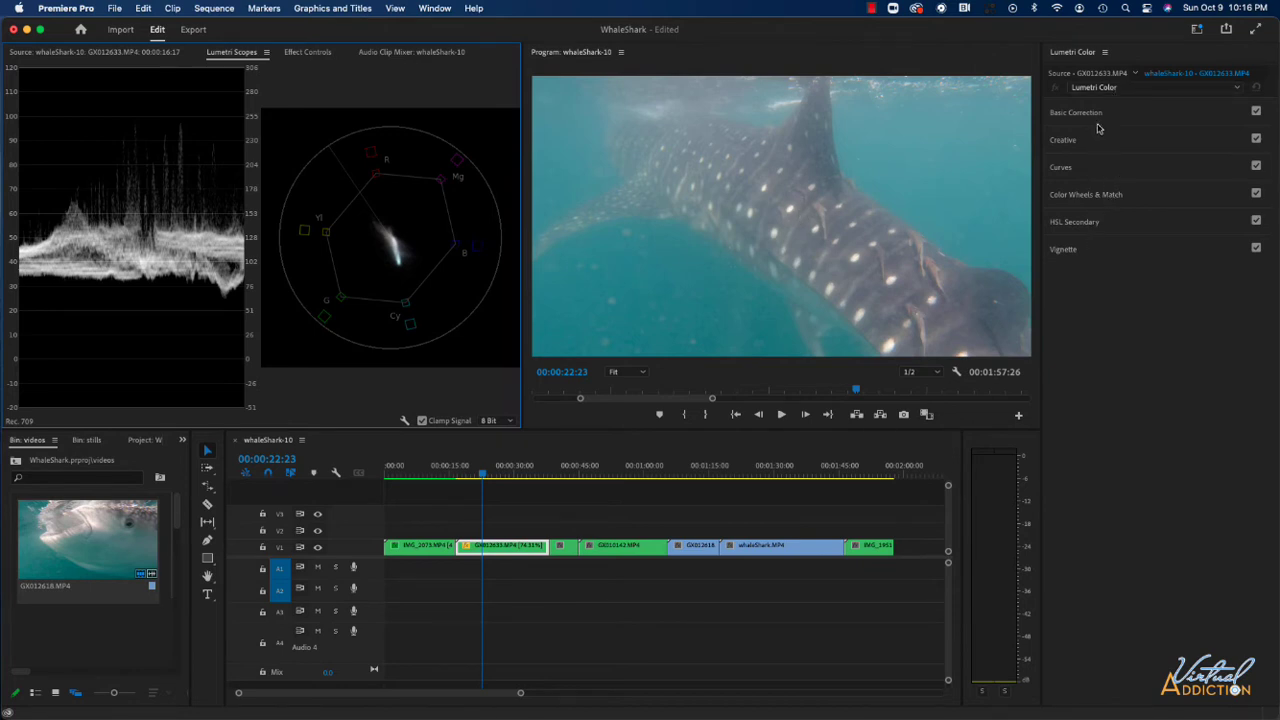
Expand Basic Correction, preview the AlexaV3_K1S1_LogC2Video_DCIP3_EE input LUT, then set it back to None
click(1080, 113)
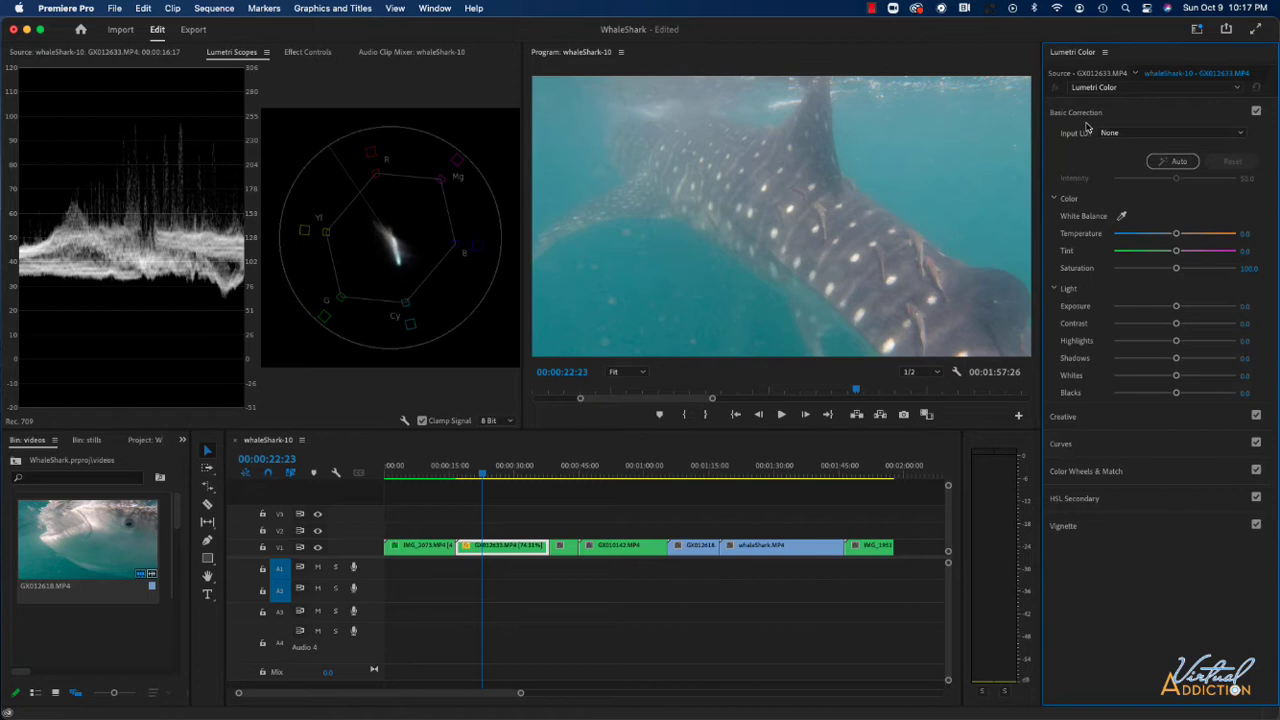
click(1138, 134)
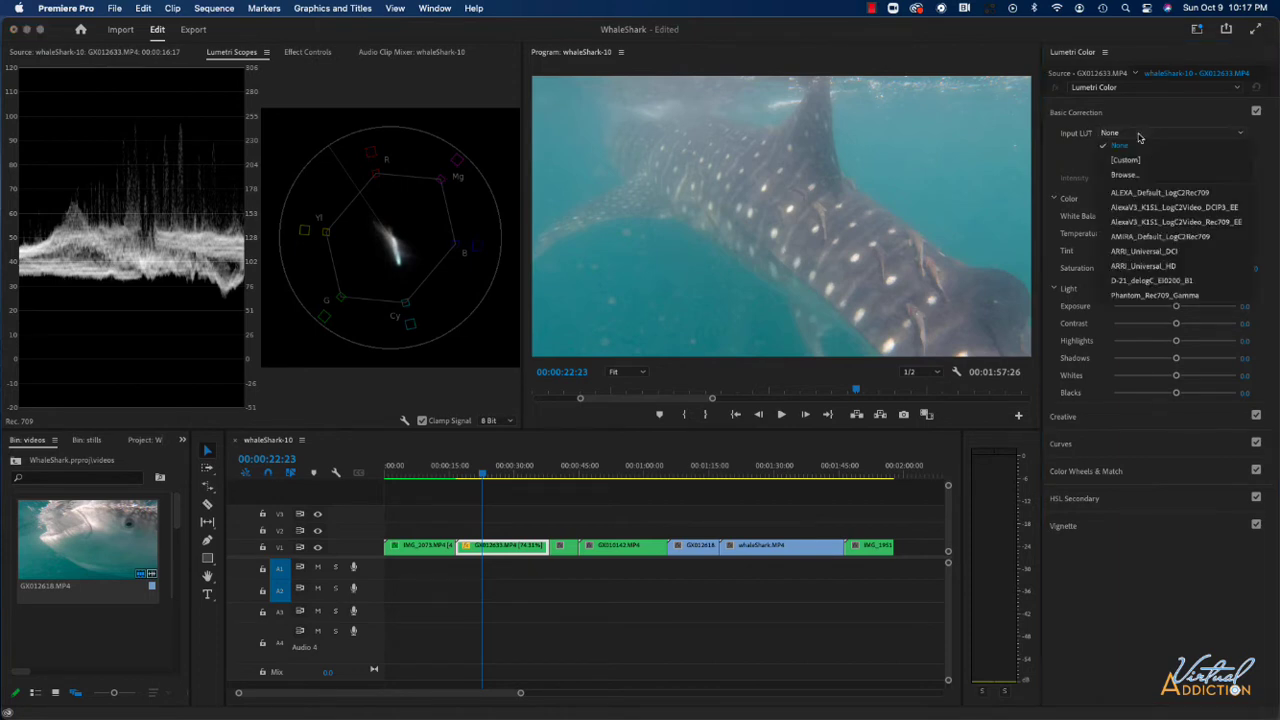
click(1144, 208)
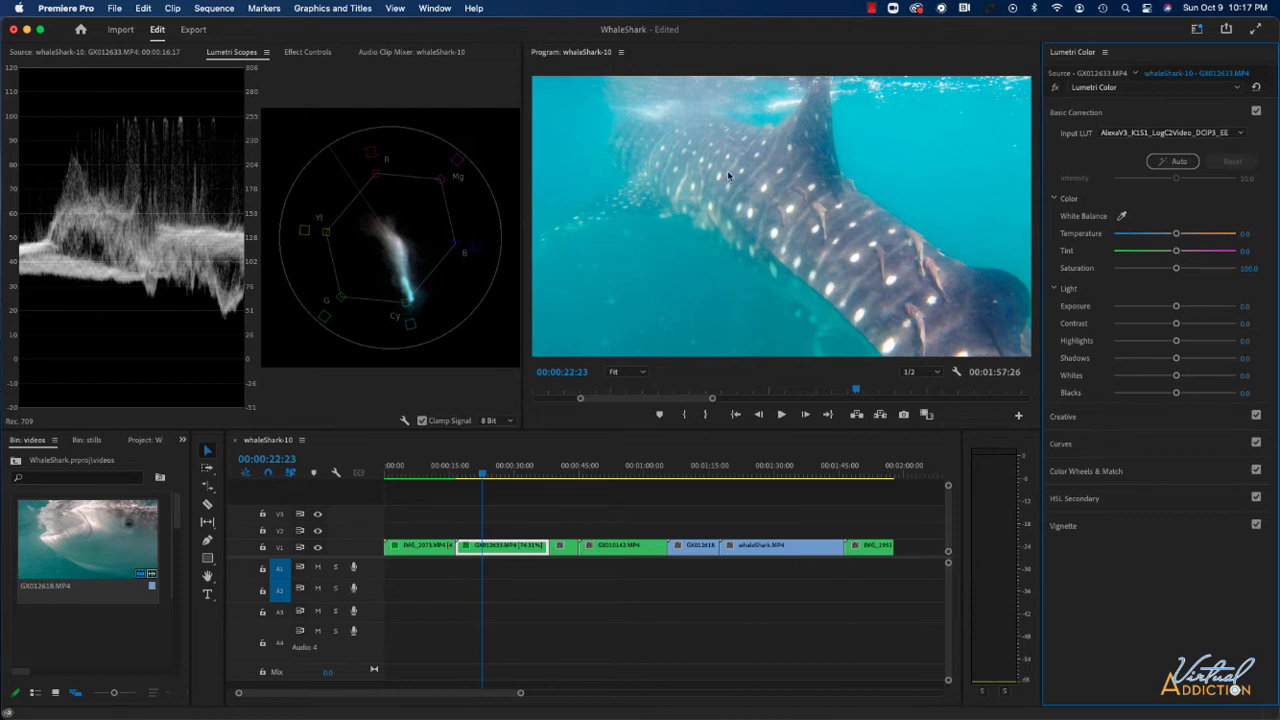
click(1170, 134)
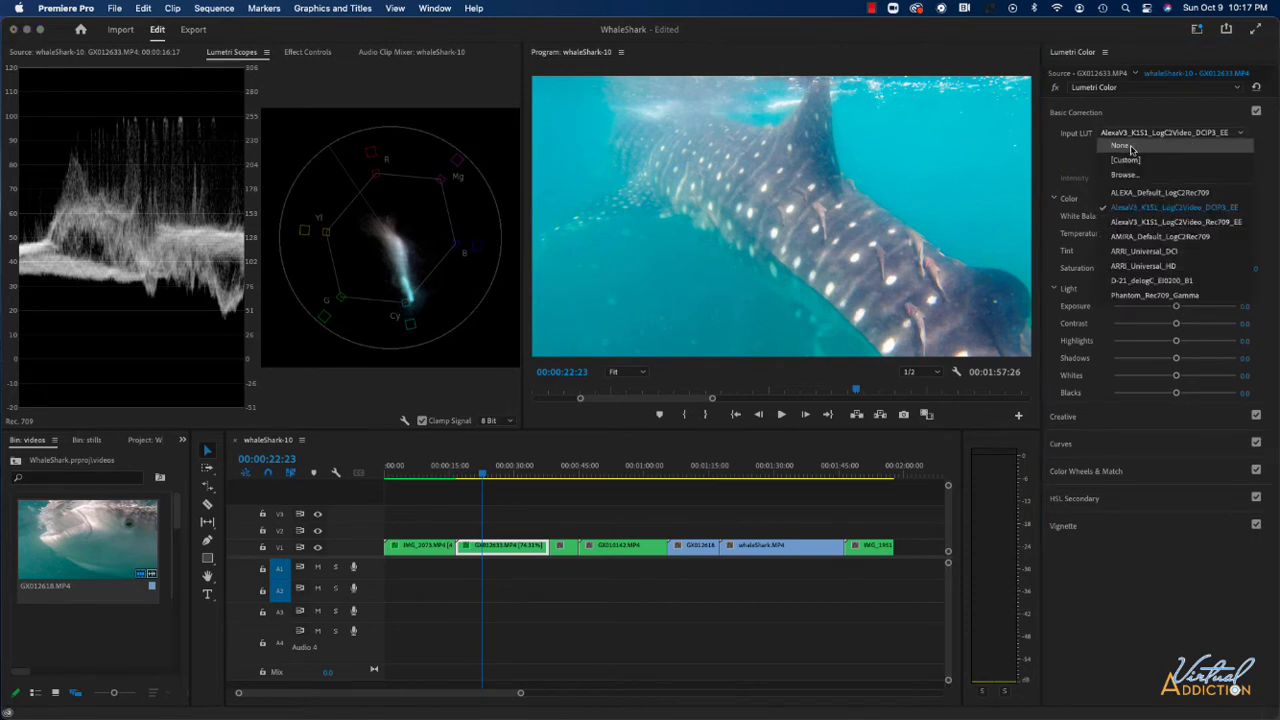
click(1130, 148)
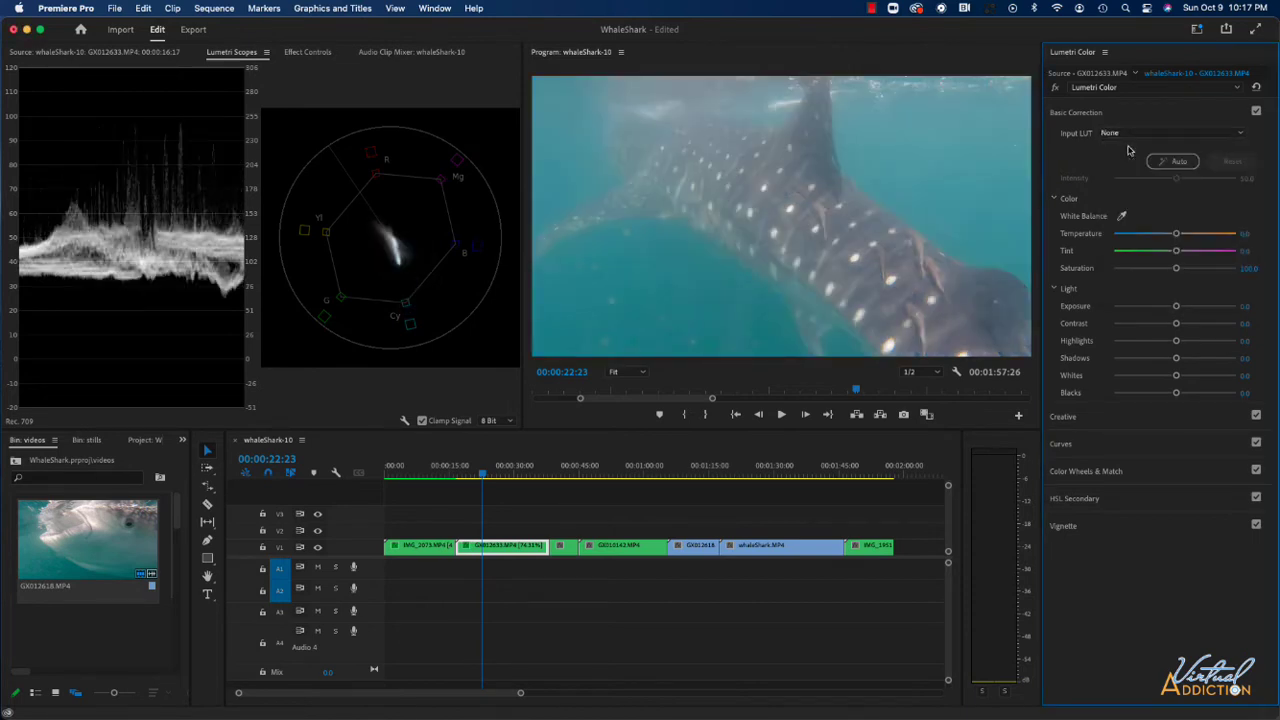
Sample the shark with the White Balance eyedropper, giving Temperature -9.2 and Tint 0.1
click(1122, 216)
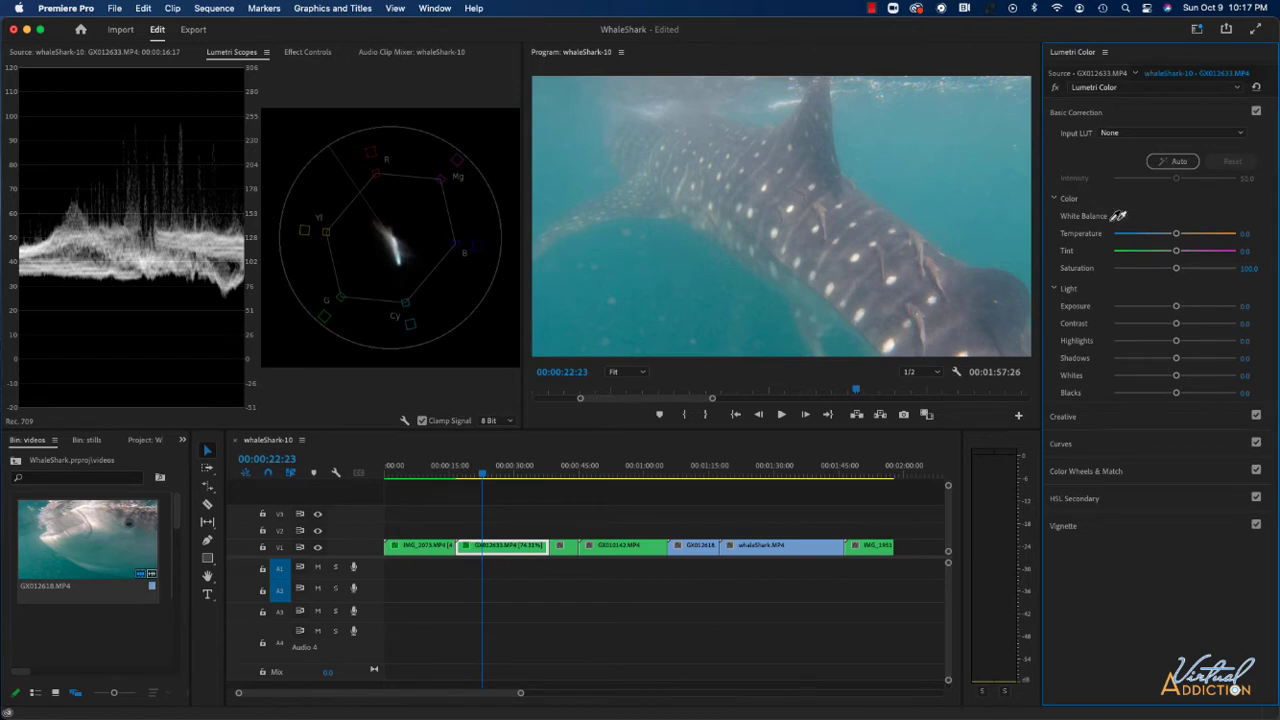
click(892, 279)
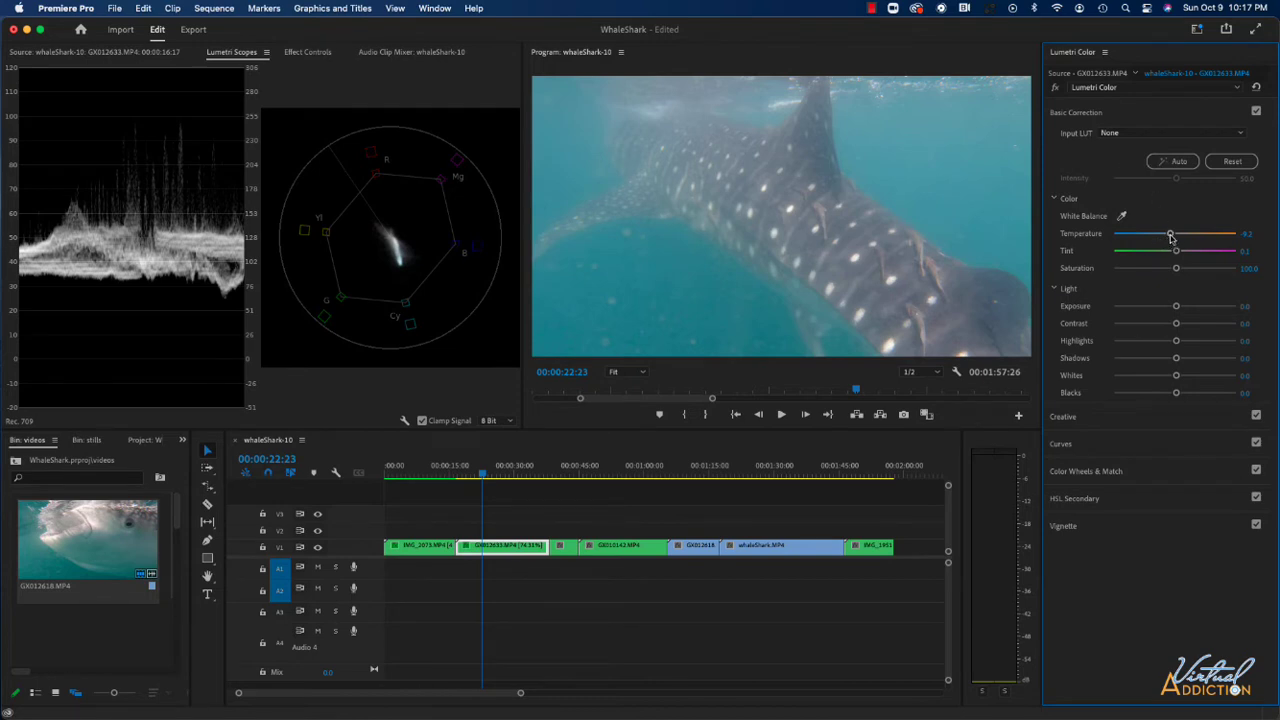
Lower Temperature to -44.6 and settle Saturation at 106.5
mouse_move(1172, 237)
mouse_down()
mouse_move(1128, 238)
mouse_move(1215, 238)
mouse_move(1147, 239)
mouse_move(1210, 254)
mouse_move(1125, 259)
mouse_move(1180, 251)
mouse_up()
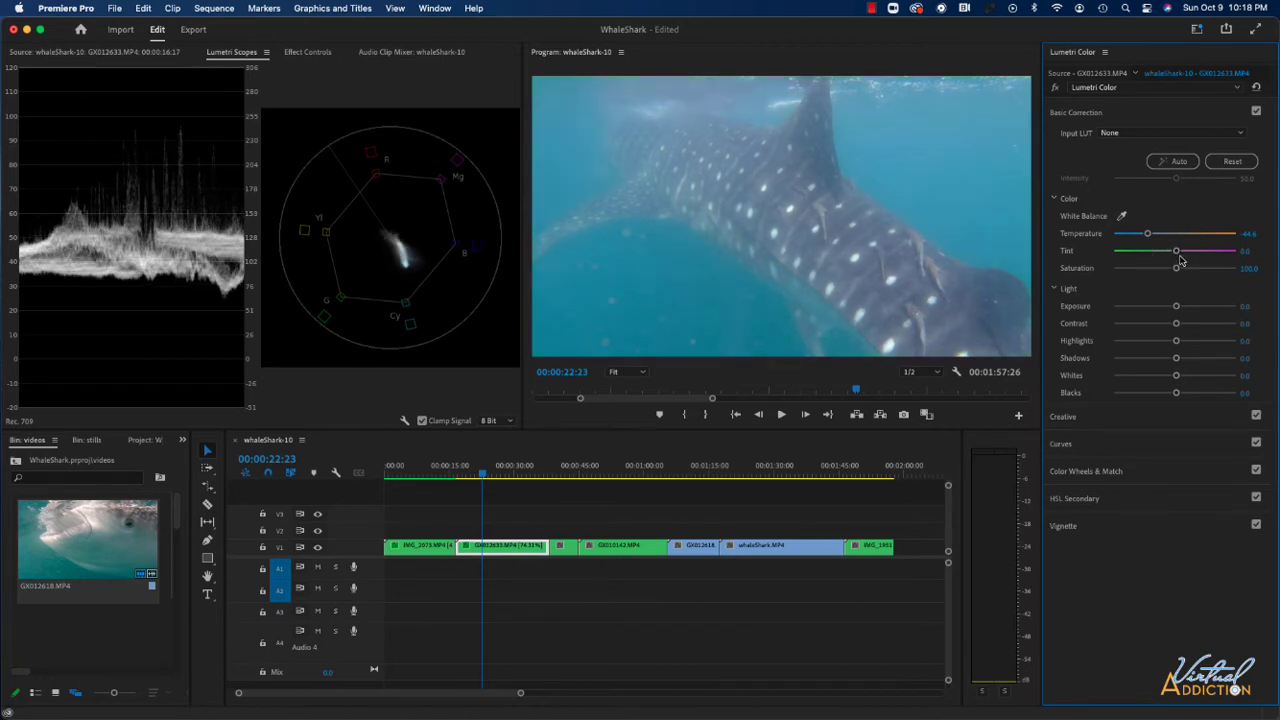
mouse_move(1177, 268)
mouse_down()
mouse_move(1192, 270)
mouse_move(1132, 272)
mouse_move(1176, 270)
mouse_up()
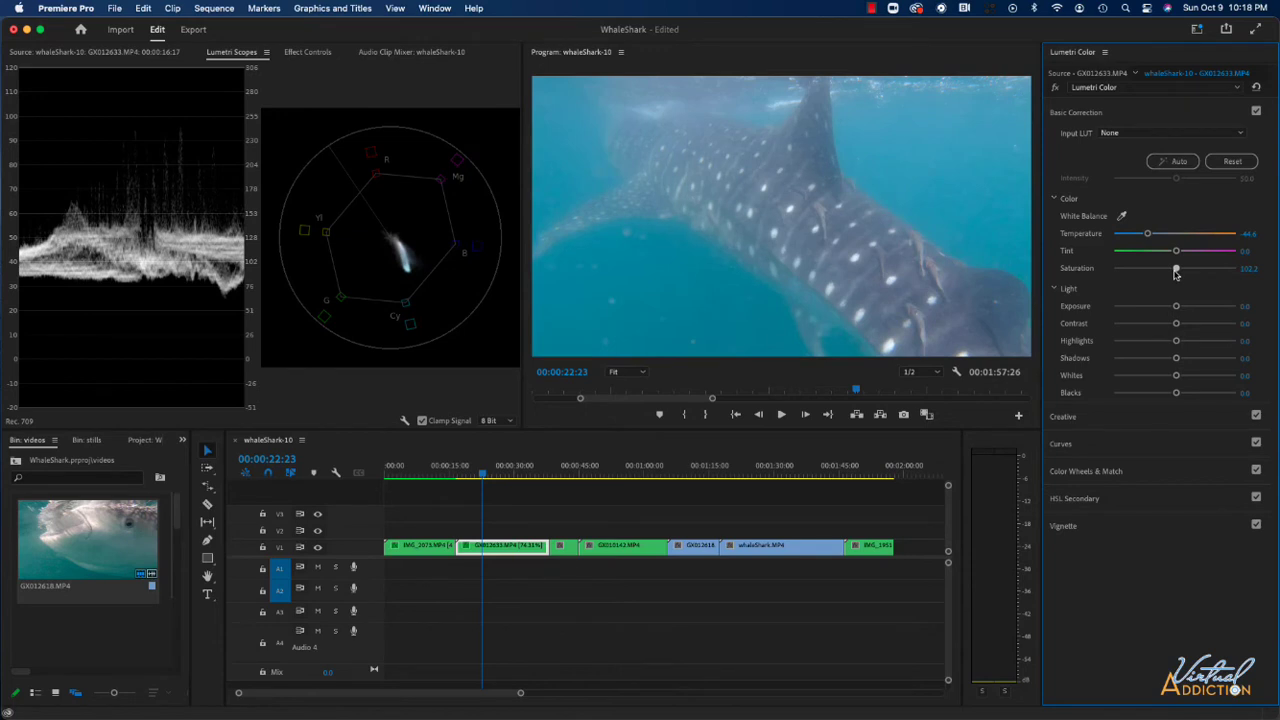
mouse_move(1176, 274)
mouse_down()
mouse_move(1140, 270)
mouse_move(1179, 270)
mouse_up()
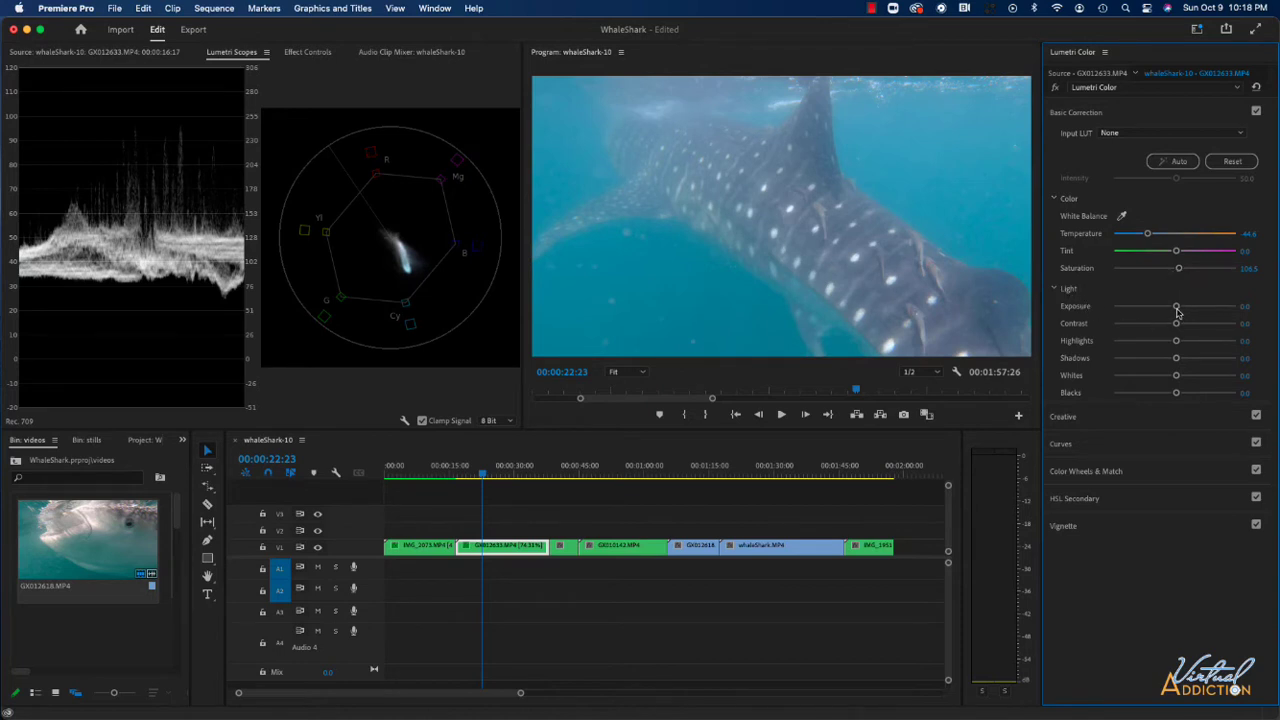
Set Exposure 0.2, Contrast 52.3, Shadows -20.7, Blacks -47.8, and reset Highlights to 0
mouse_move(1177, 308)
mouse_down()
mouse_move(1189, 308)
mouse_move(1164, 312)
mouse_move(1177, 308)
mouse_up()
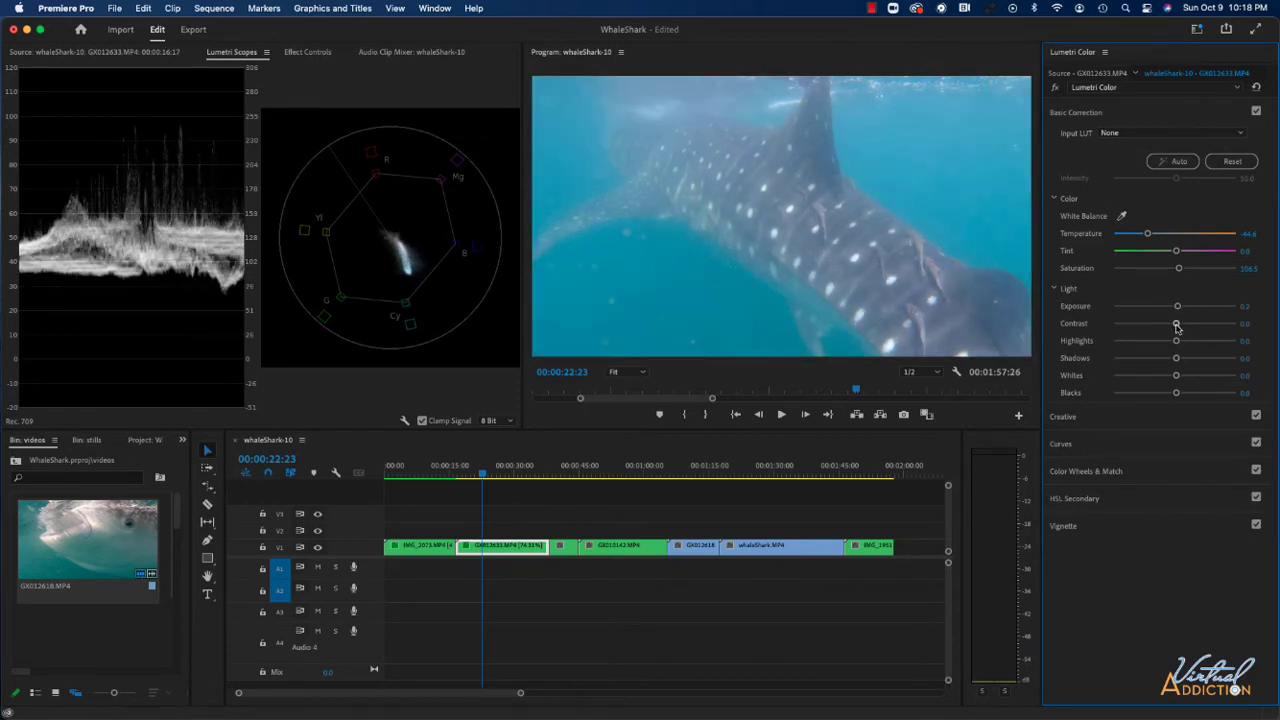
mouse_move(1177, 324)
mouse_down()
mouse_move(1165, 325)
mouse_move(1205, 328)
mouse_move(1160, 330)
mouse_move(1200, 330)
mouse_up()
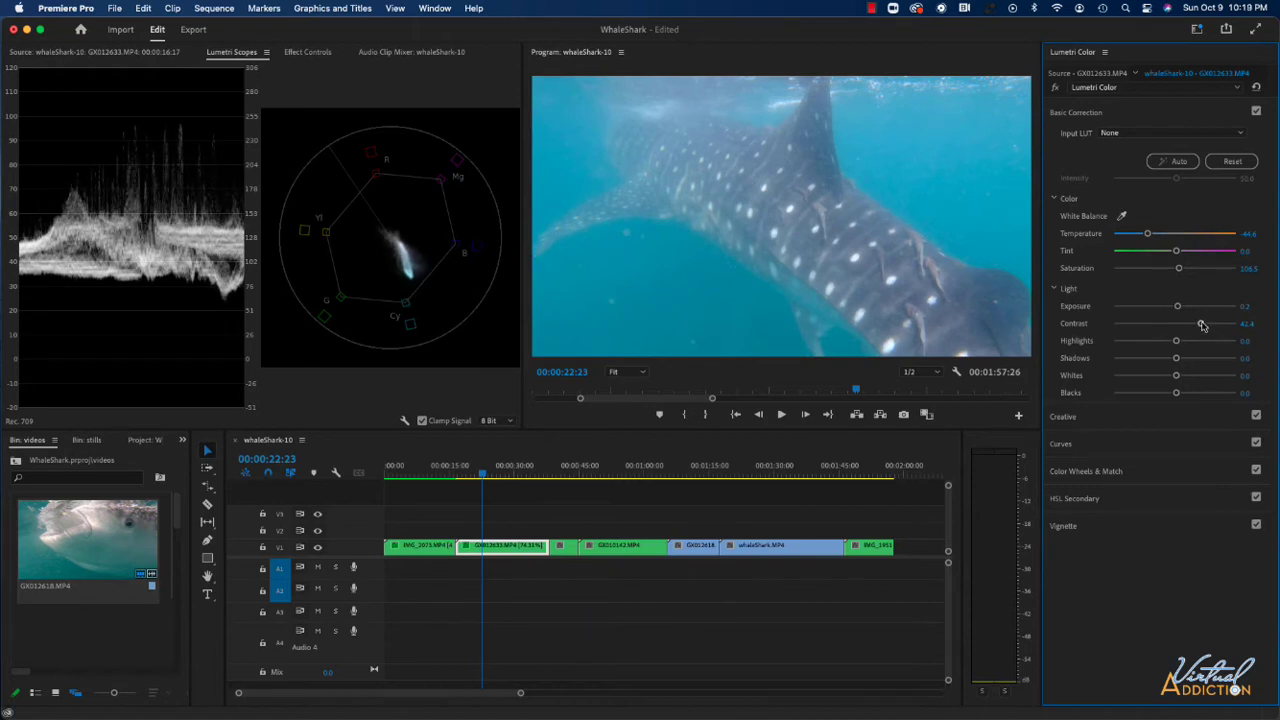
mouse_move(1203, 325)
mouse_down()
mouse_move(1170, 328)
mouse_move(1229, 330)
mouse_move(1206, 330)
mouse_up()
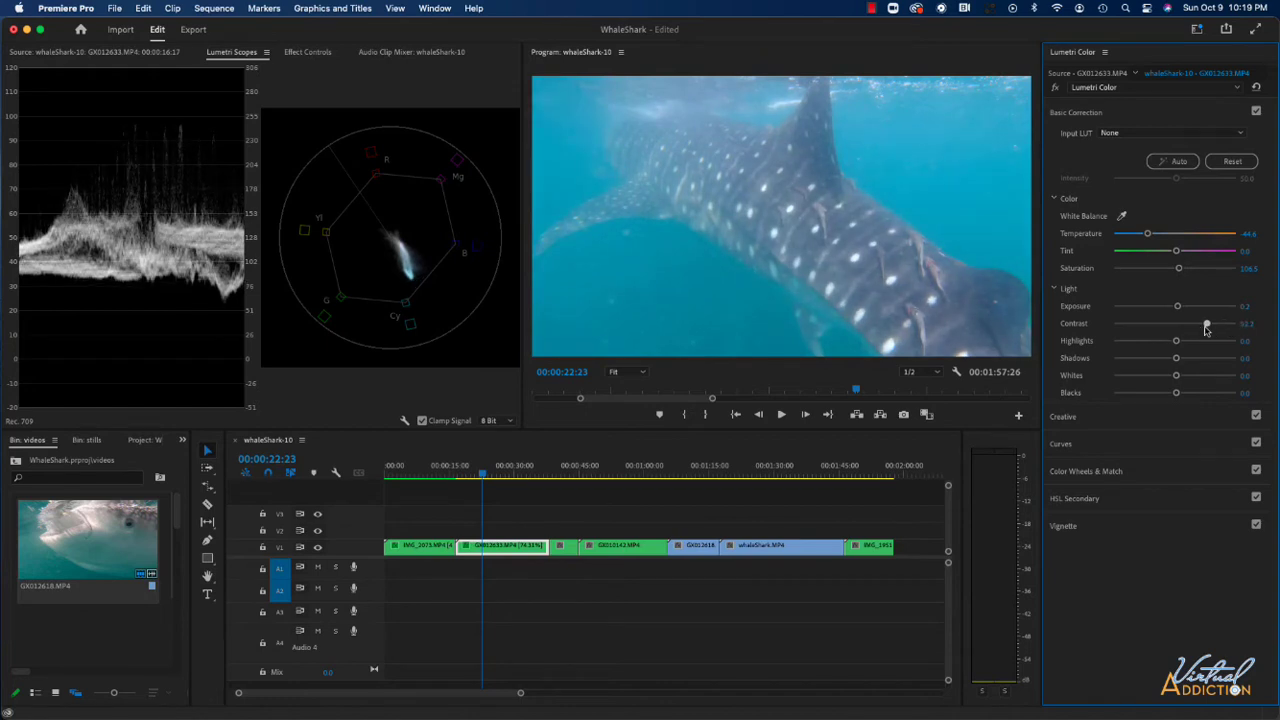
drag(1178, 342, 1175, 379)
double_click(1166, 345)
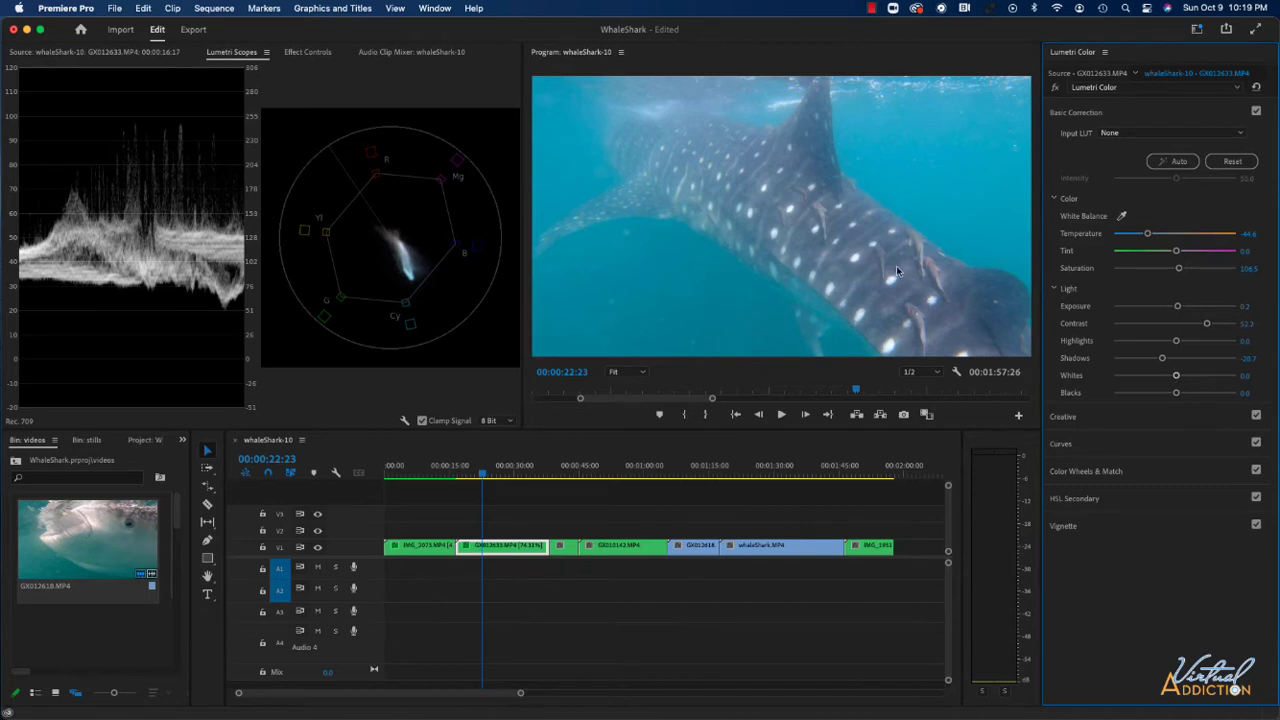
drag(1177, 393, 1145, 394)
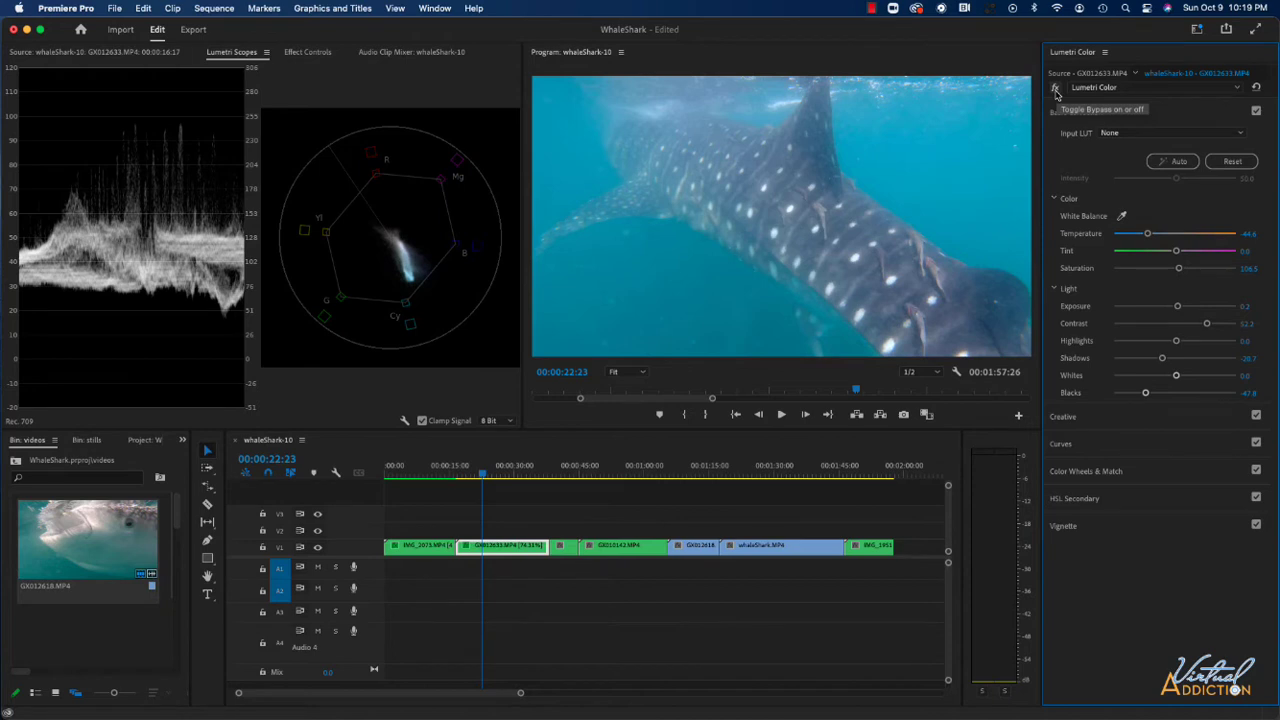
click(1055, 88)
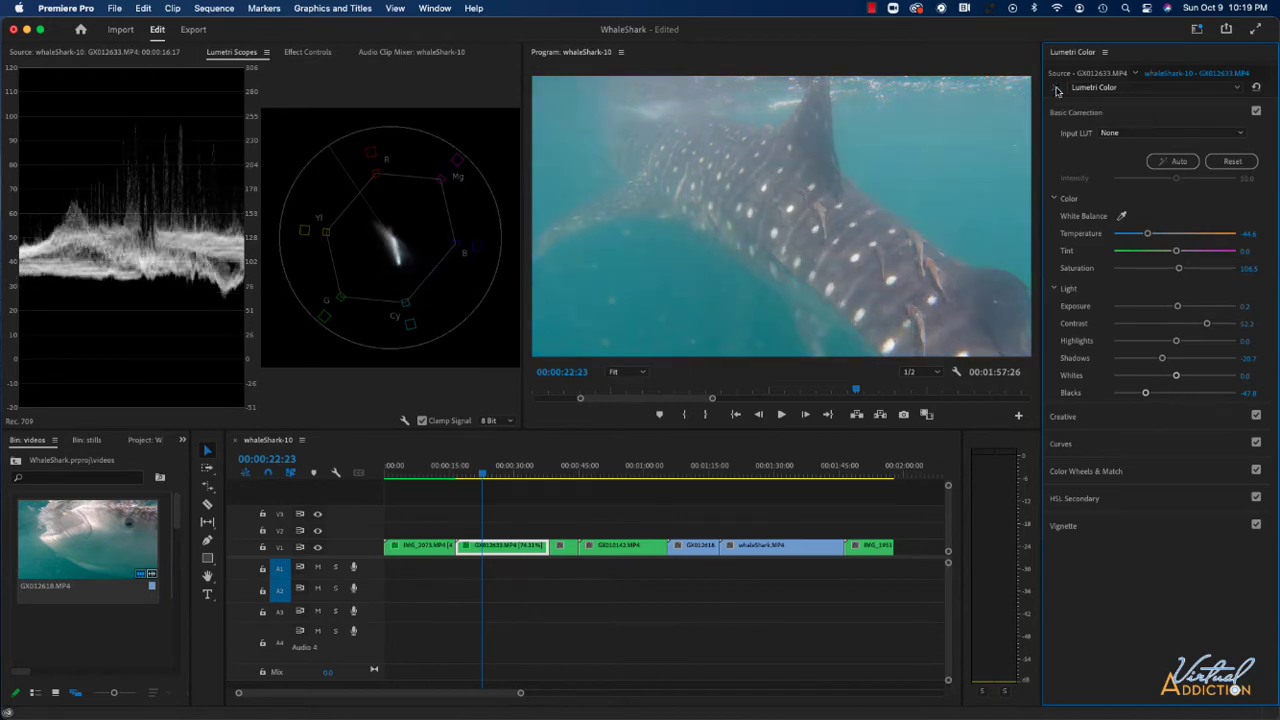
click(1056, 89)
click(1056, 89)
click(1056, 89)
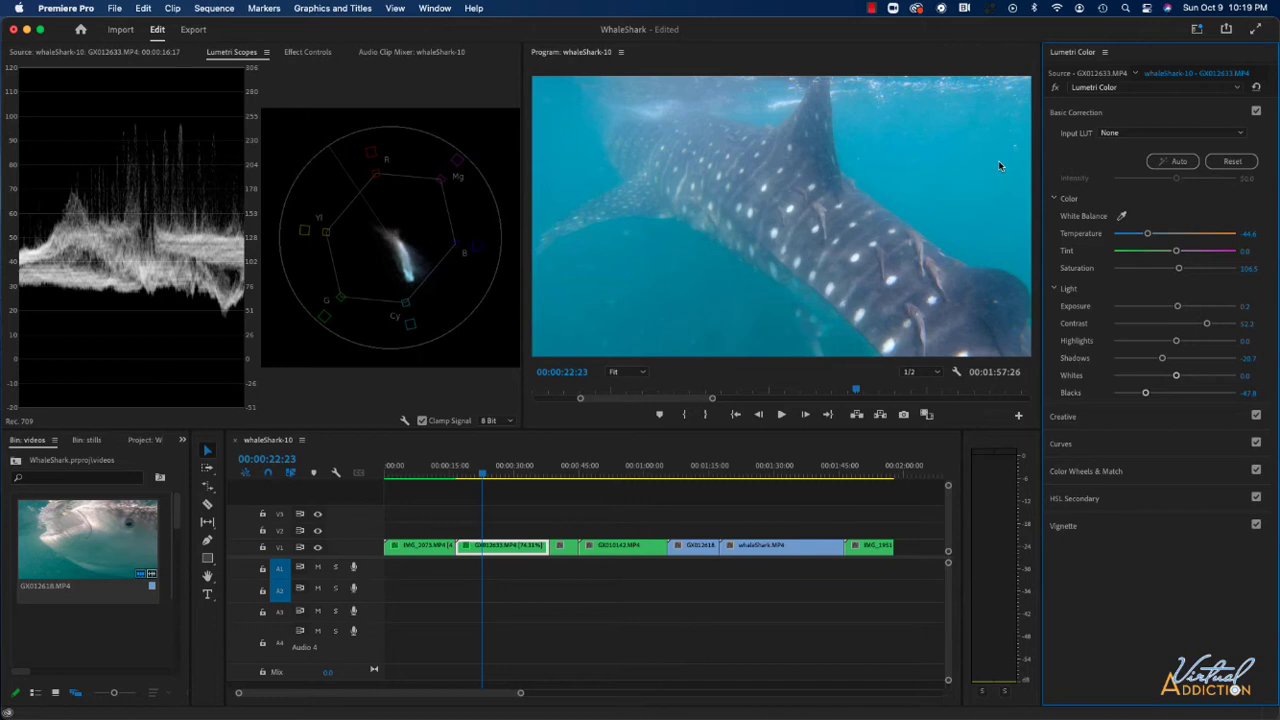
click(1256, 112)
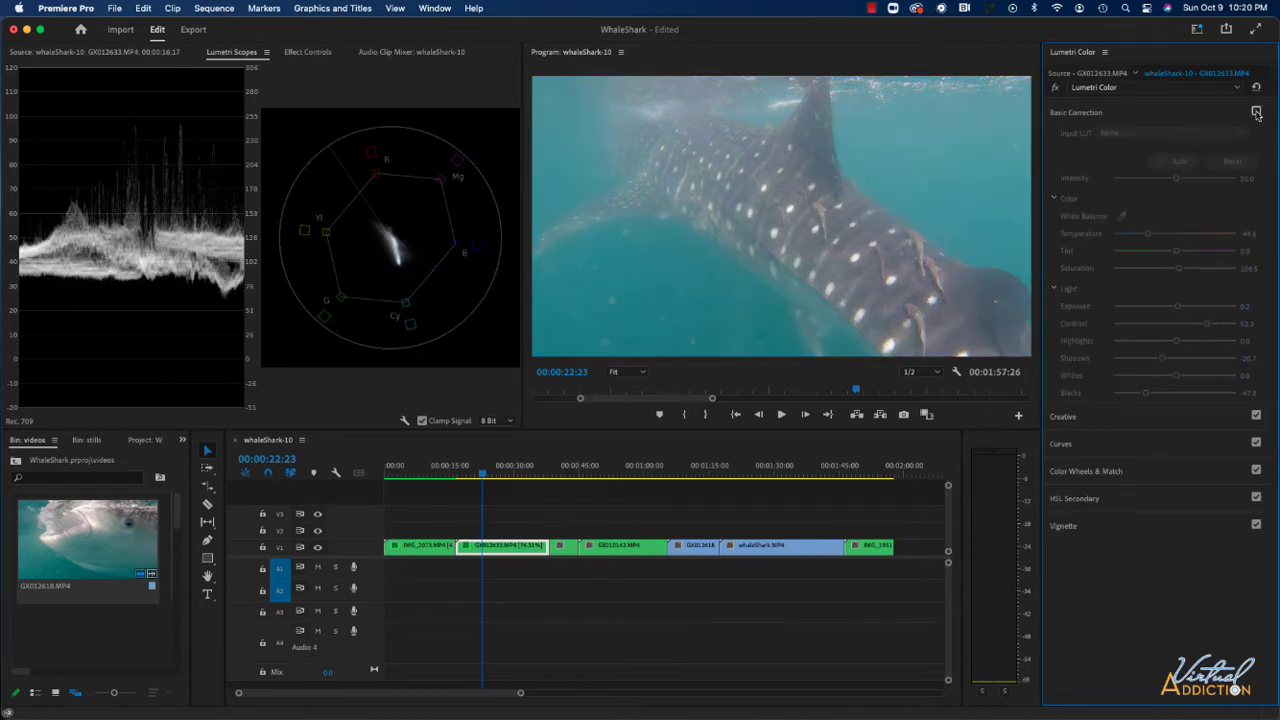
click(1256, 112)
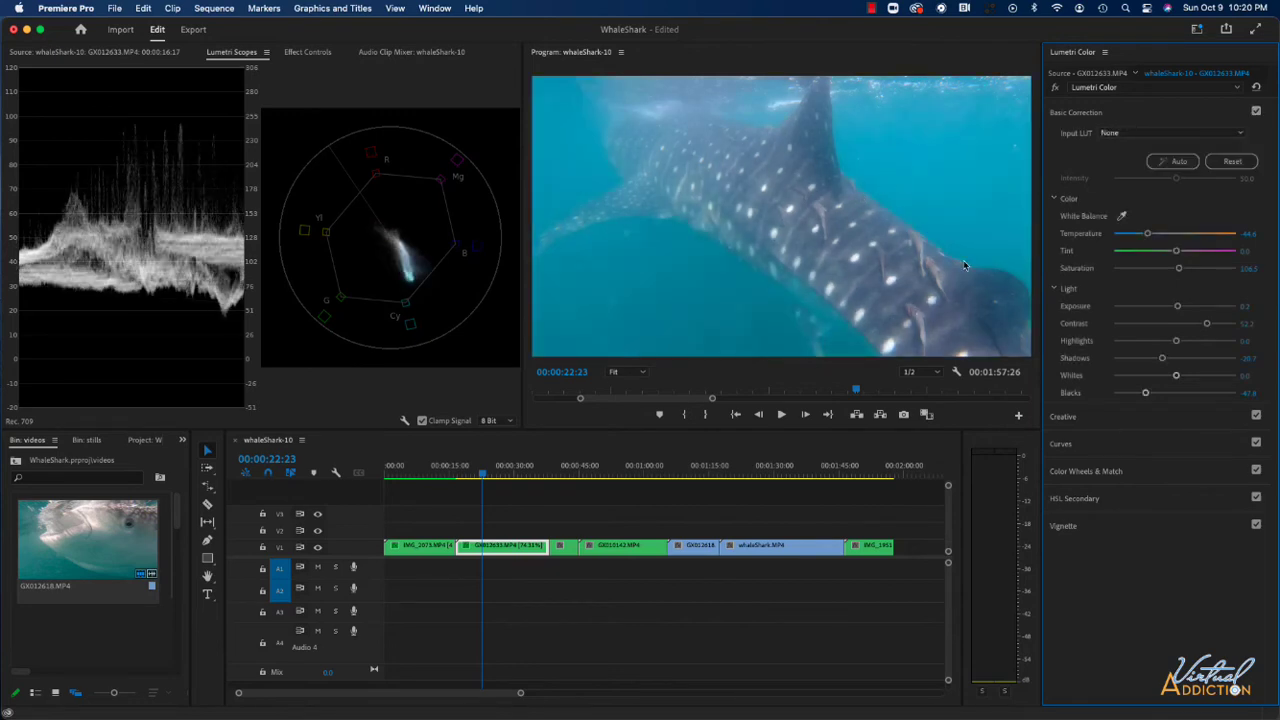
In Creative, try Faded Film then reset it to 0, and set Sharpen to about 14.1
click(1066, 417)
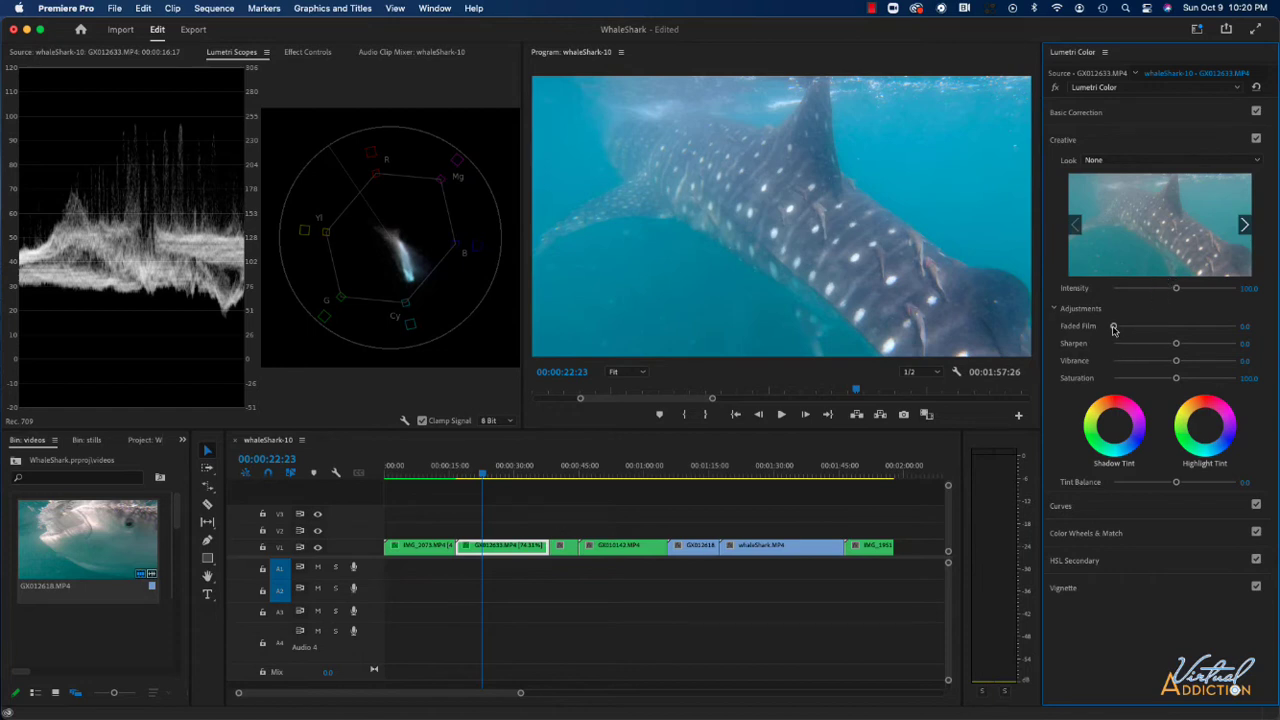
drag(1114, 326, 1208, 329)
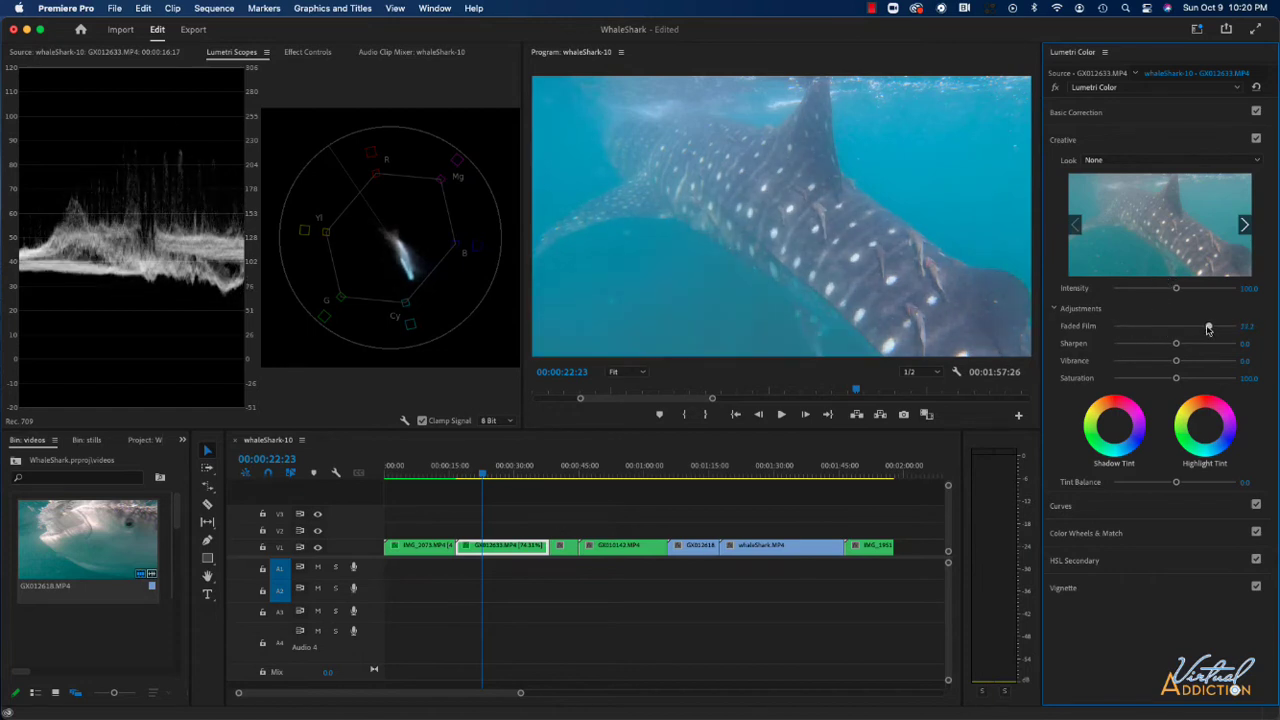
double_click(1208, 329)
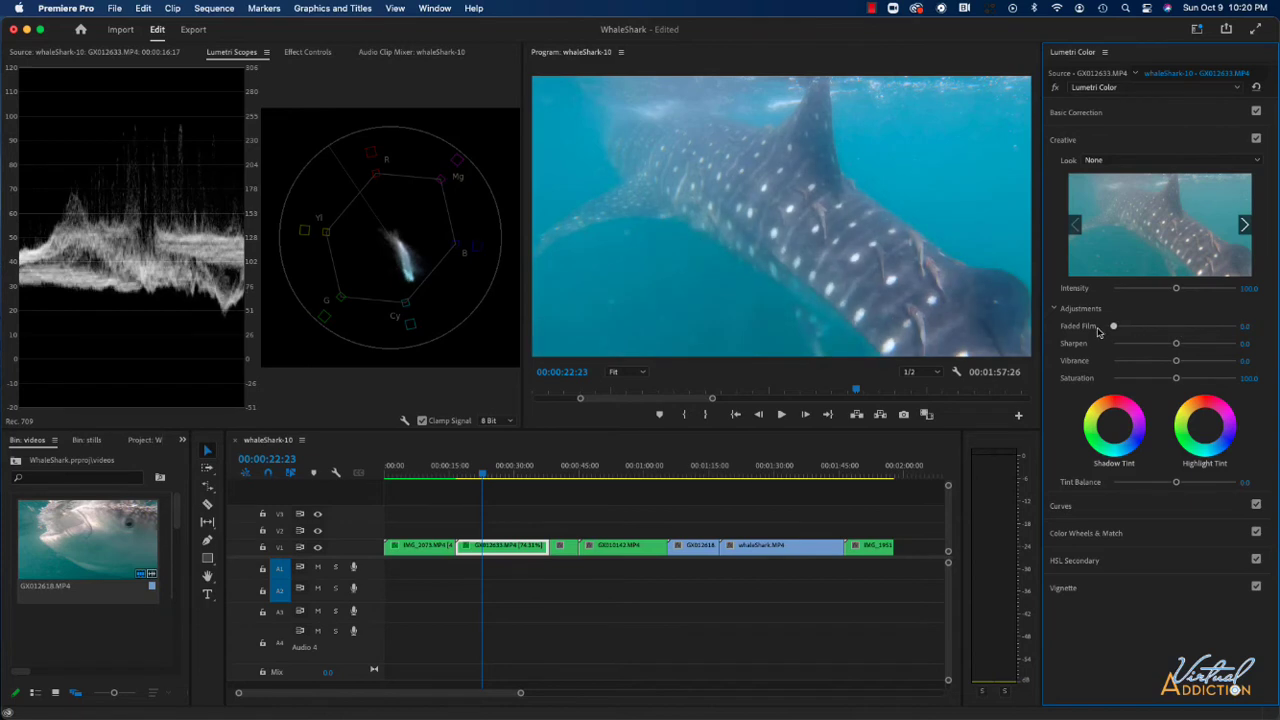
drag(1176, 346, 1121, 347)
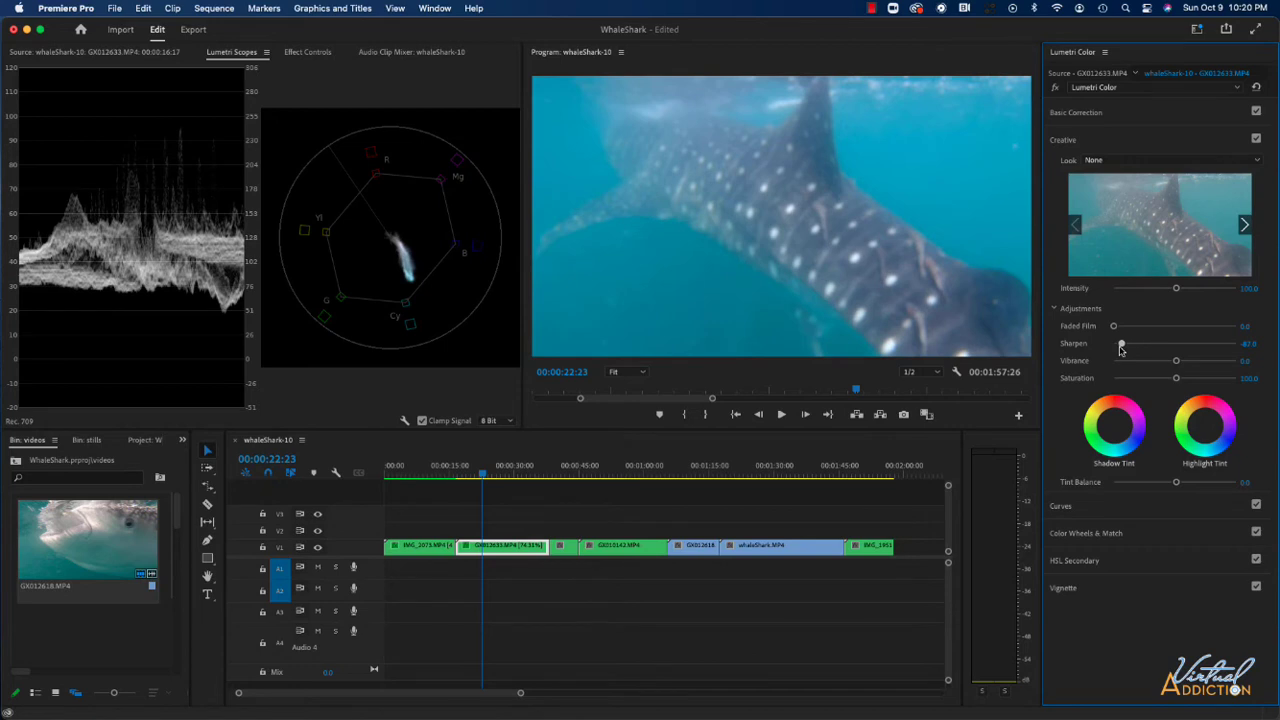
drag(1121, 347, 1180, 364)
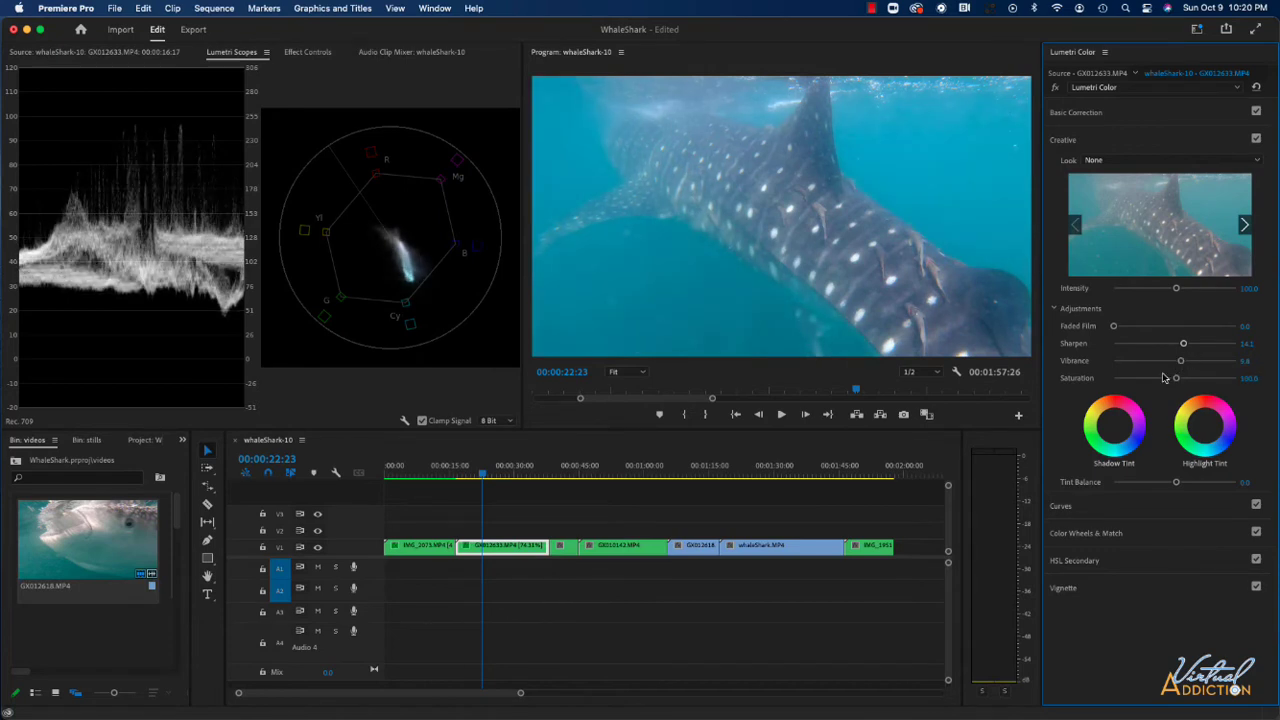
drag(1176, 482, 1135, 487)
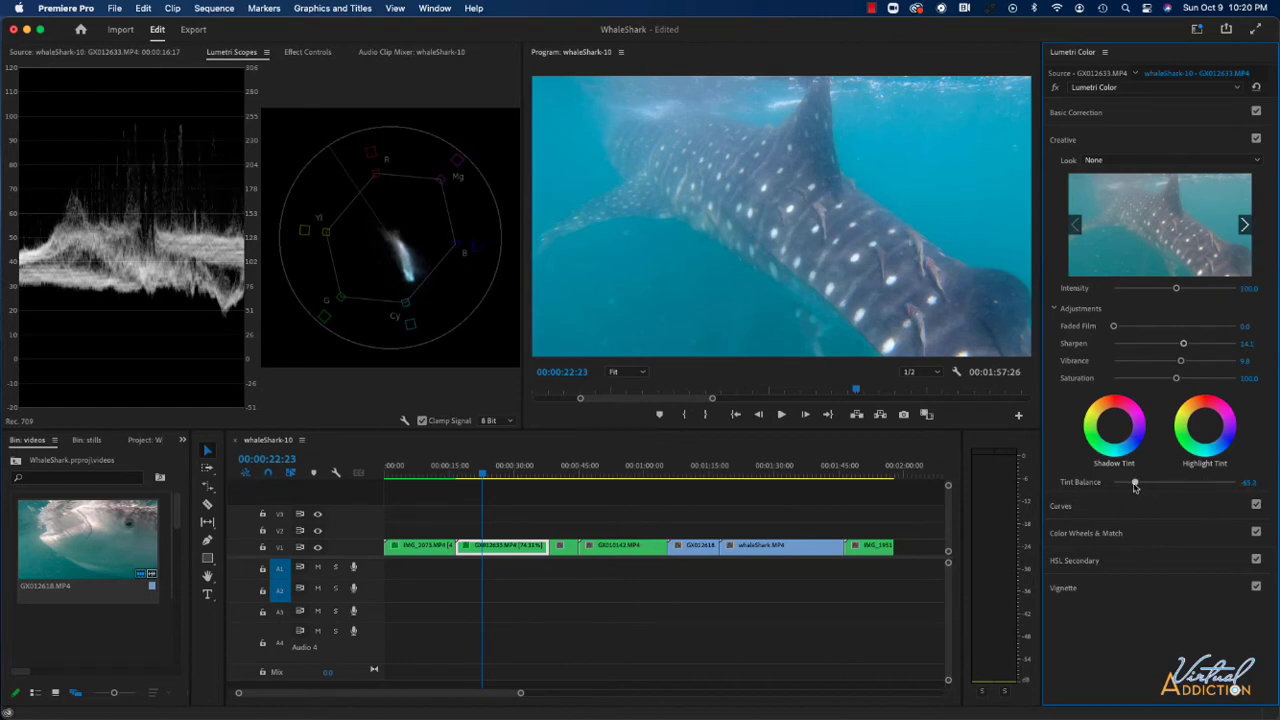
double_click(1135, 484)
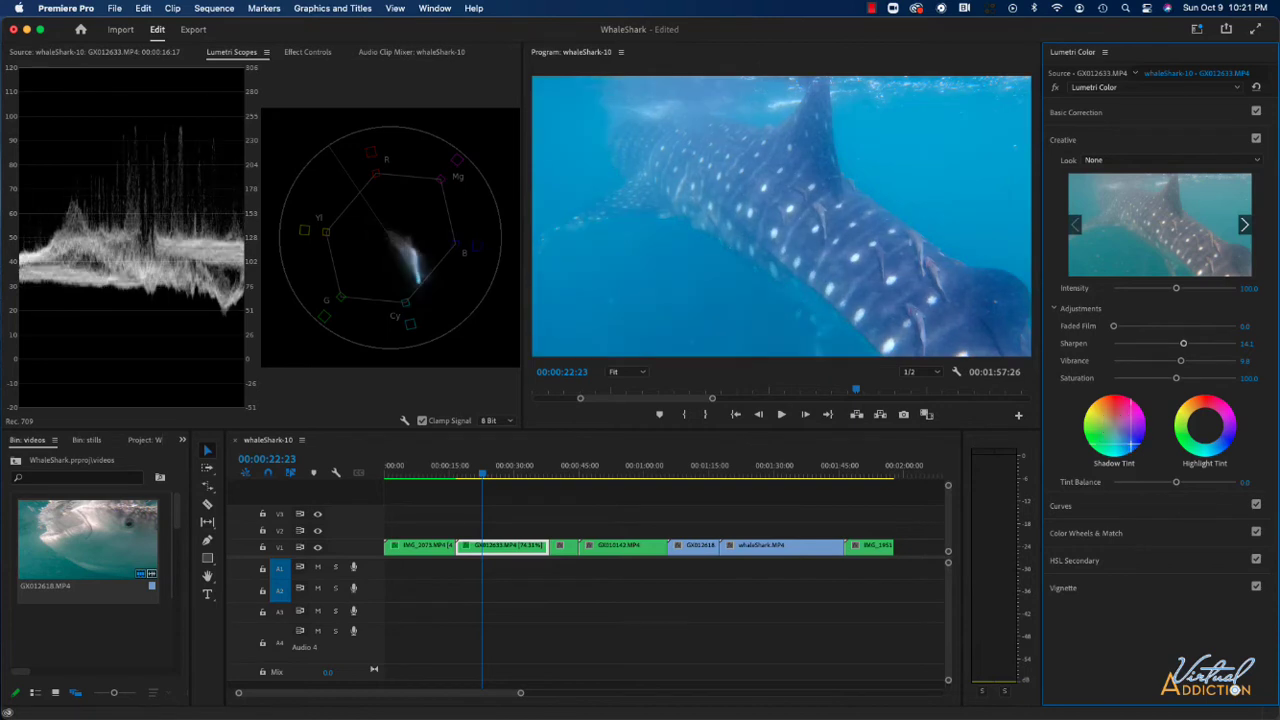
drag(1130, 440, 1127, 438)
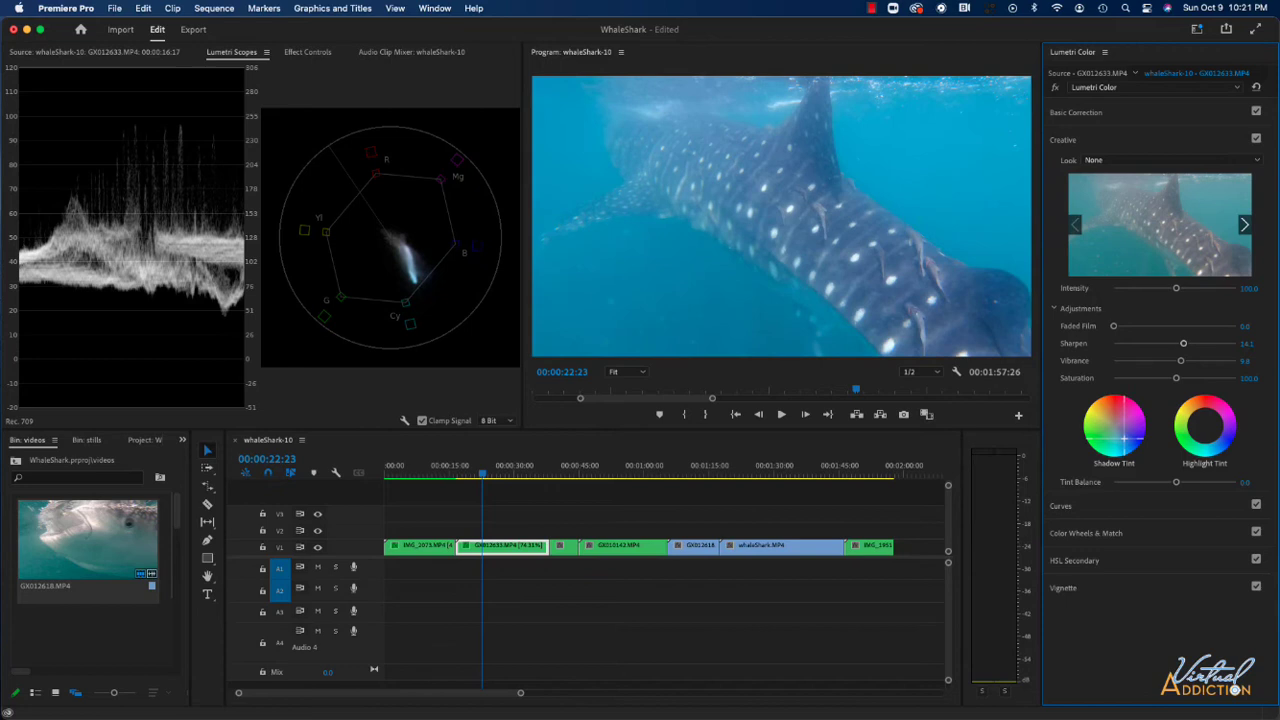
drag(1125, 437, 1131, 447)
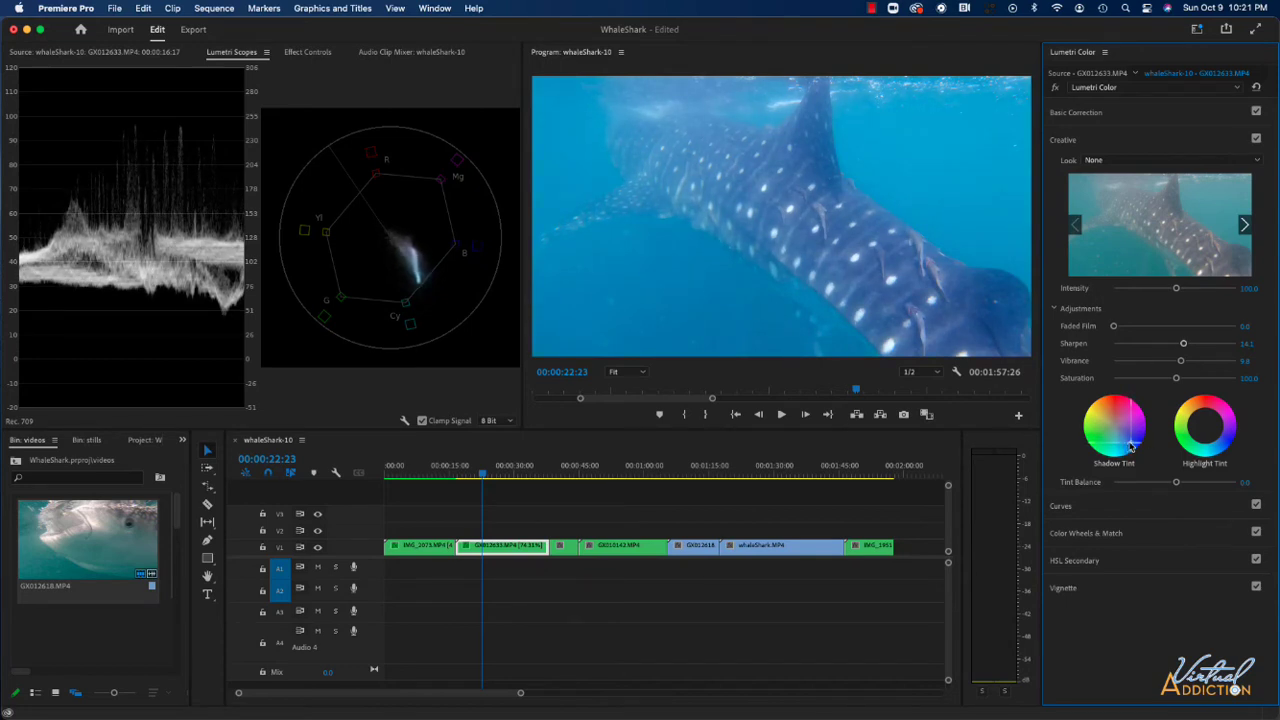
double_click(1131, 446)
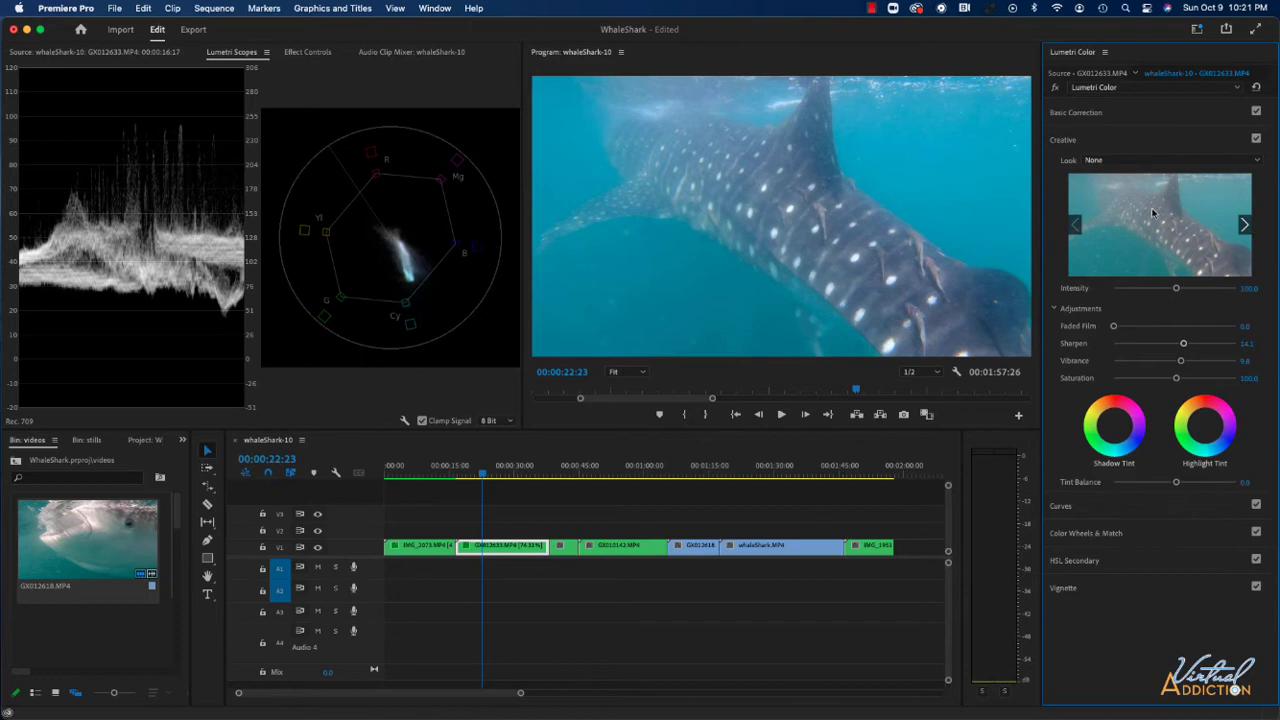
click(1148, 162)
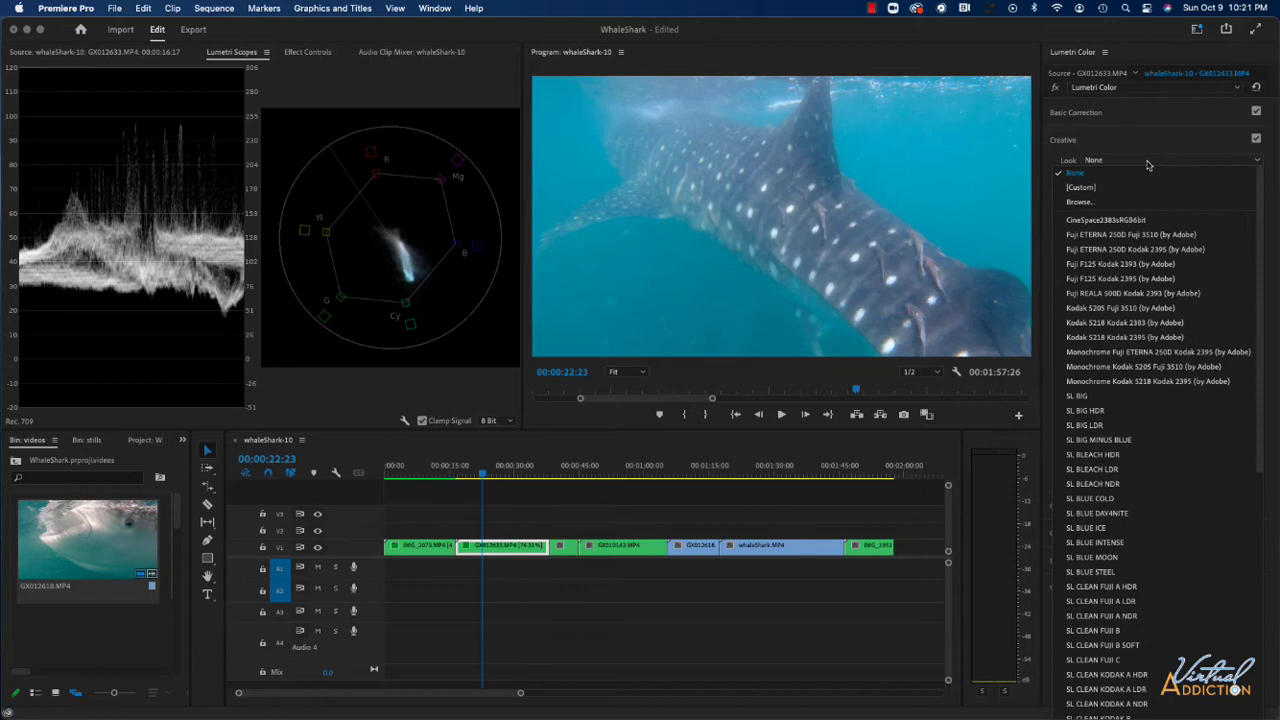
click(1047, 215)
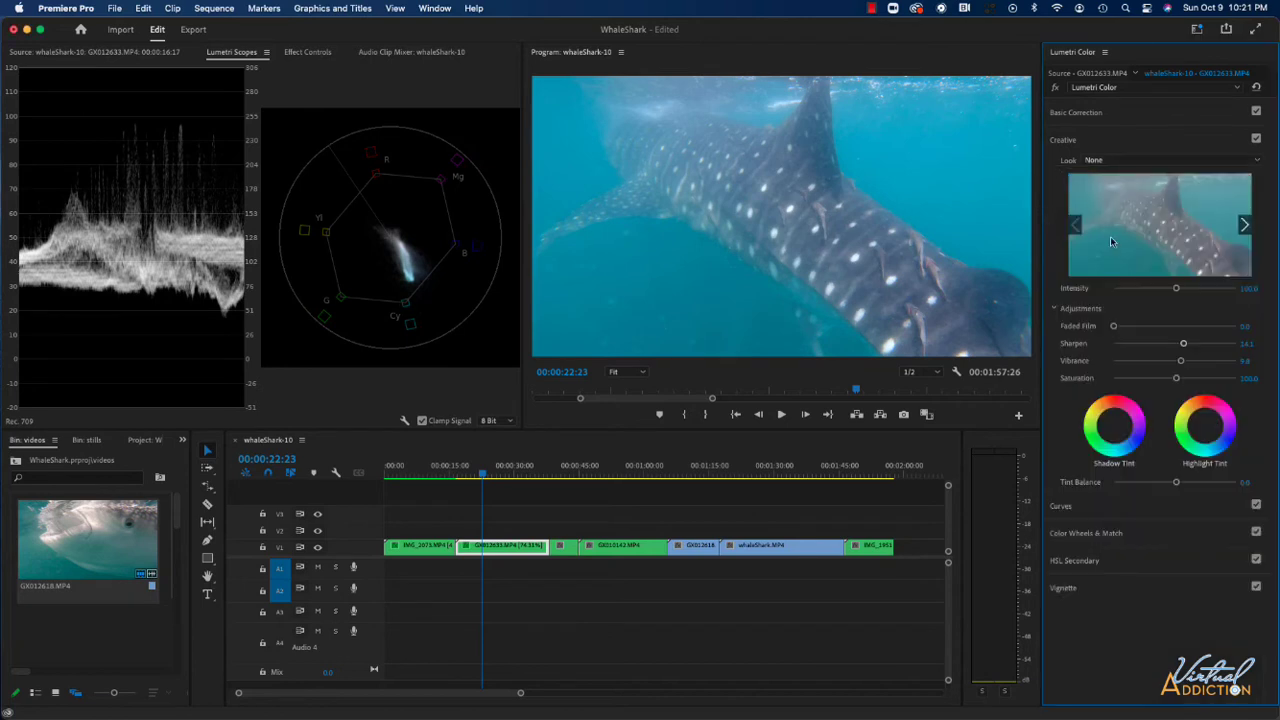
click(1245, 226)
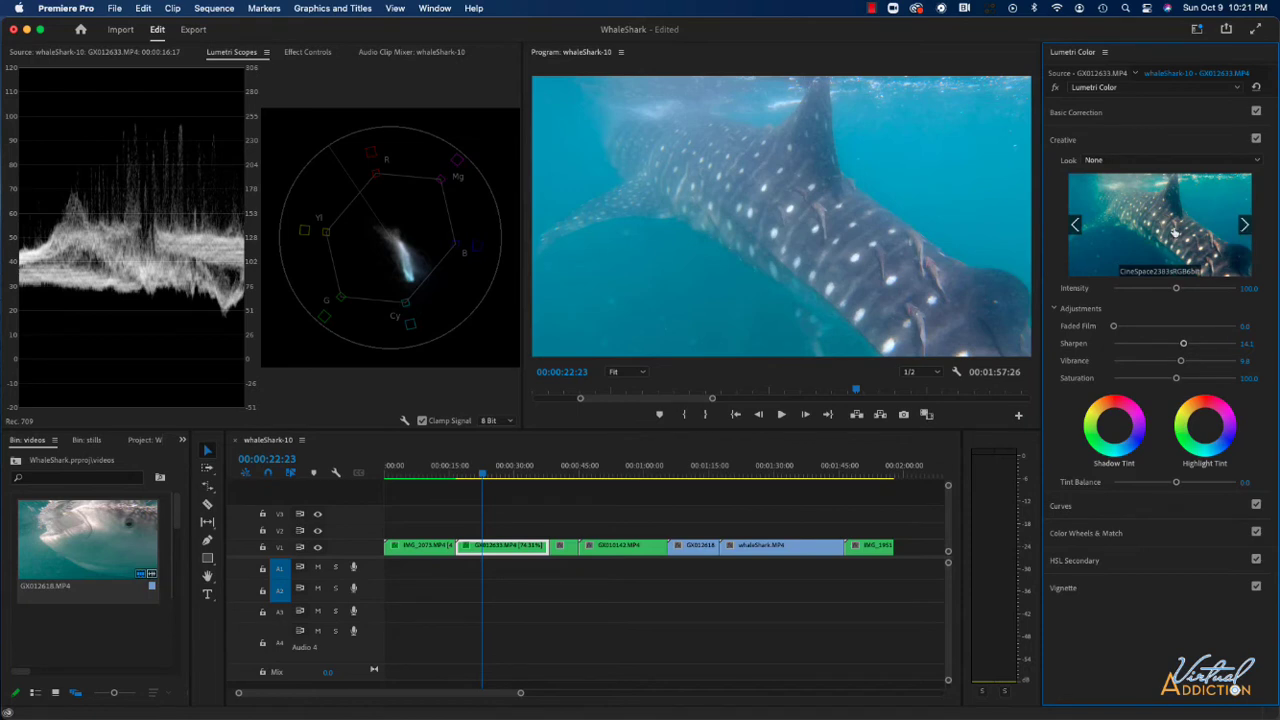
click(1245, 226)
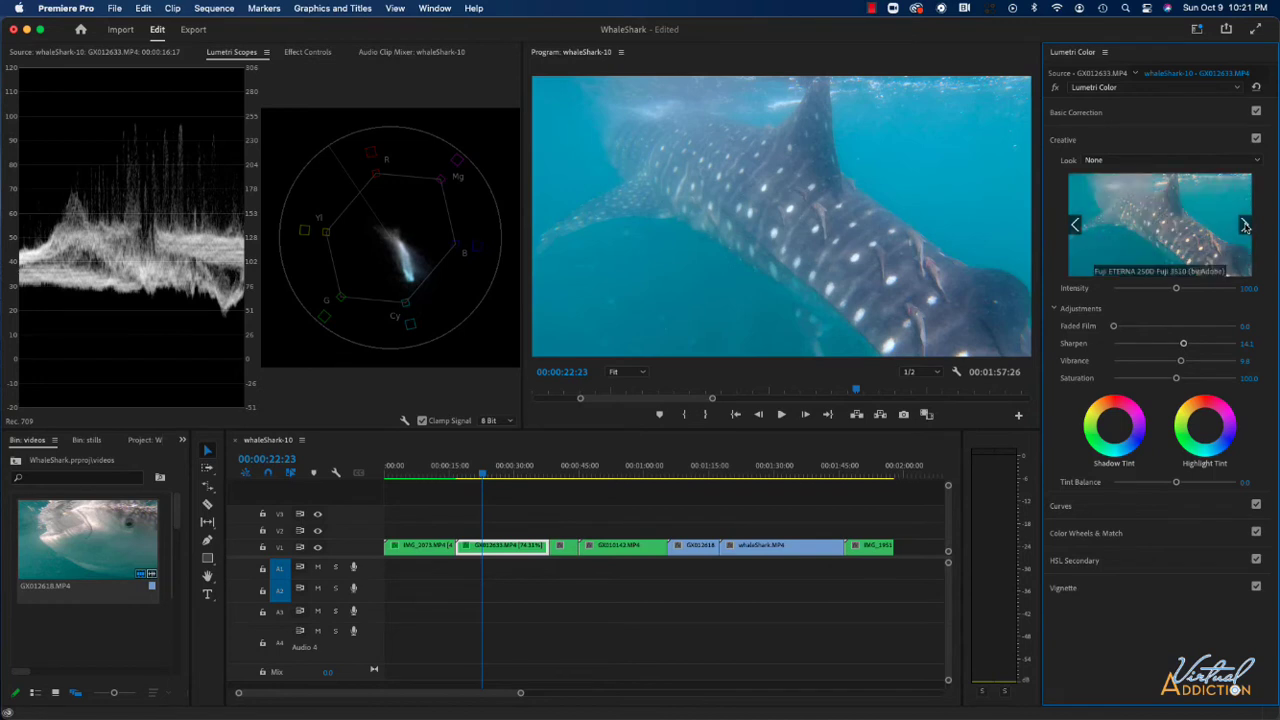
click(1245, 226)
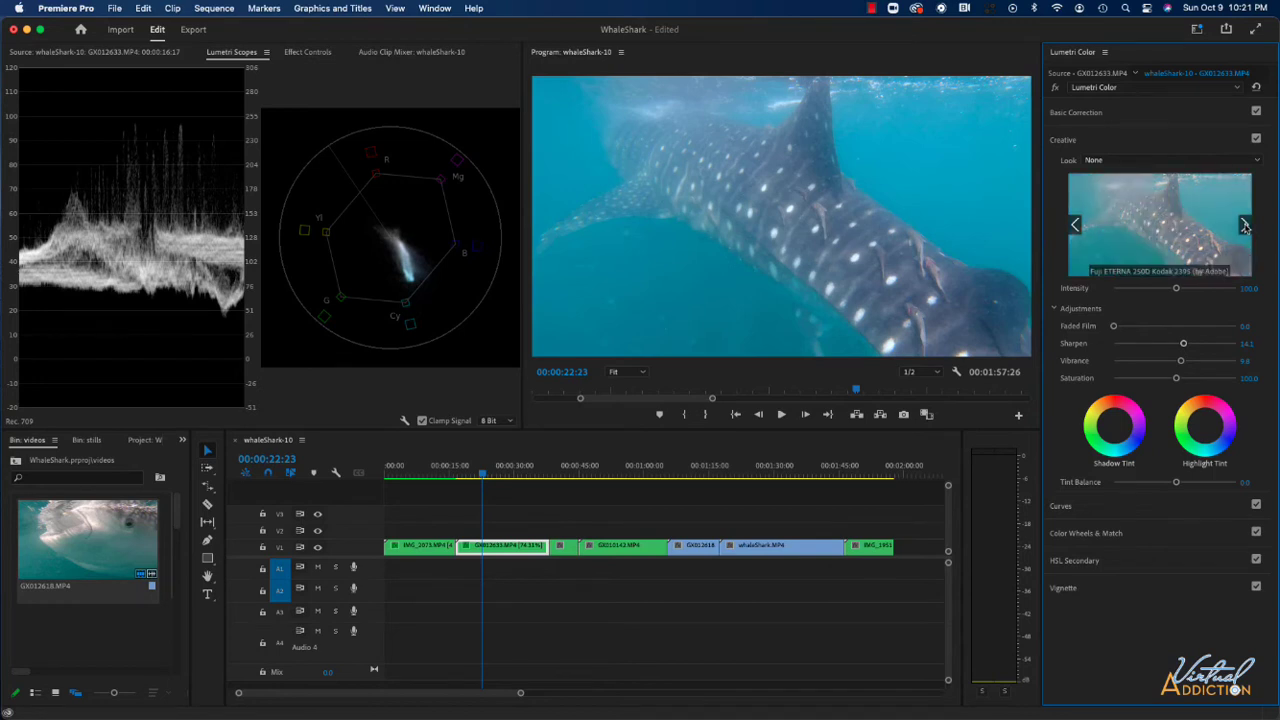
click(1245, 226)
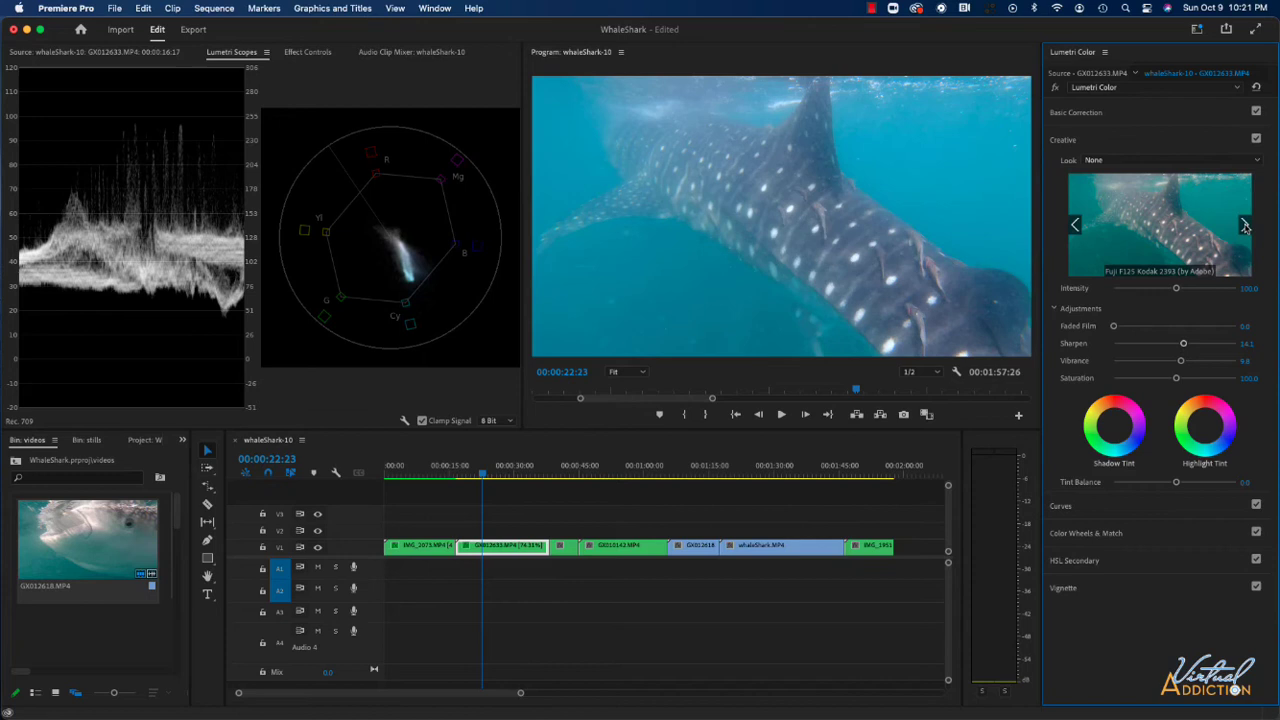
click(1245, 226)
click(1245, 226)
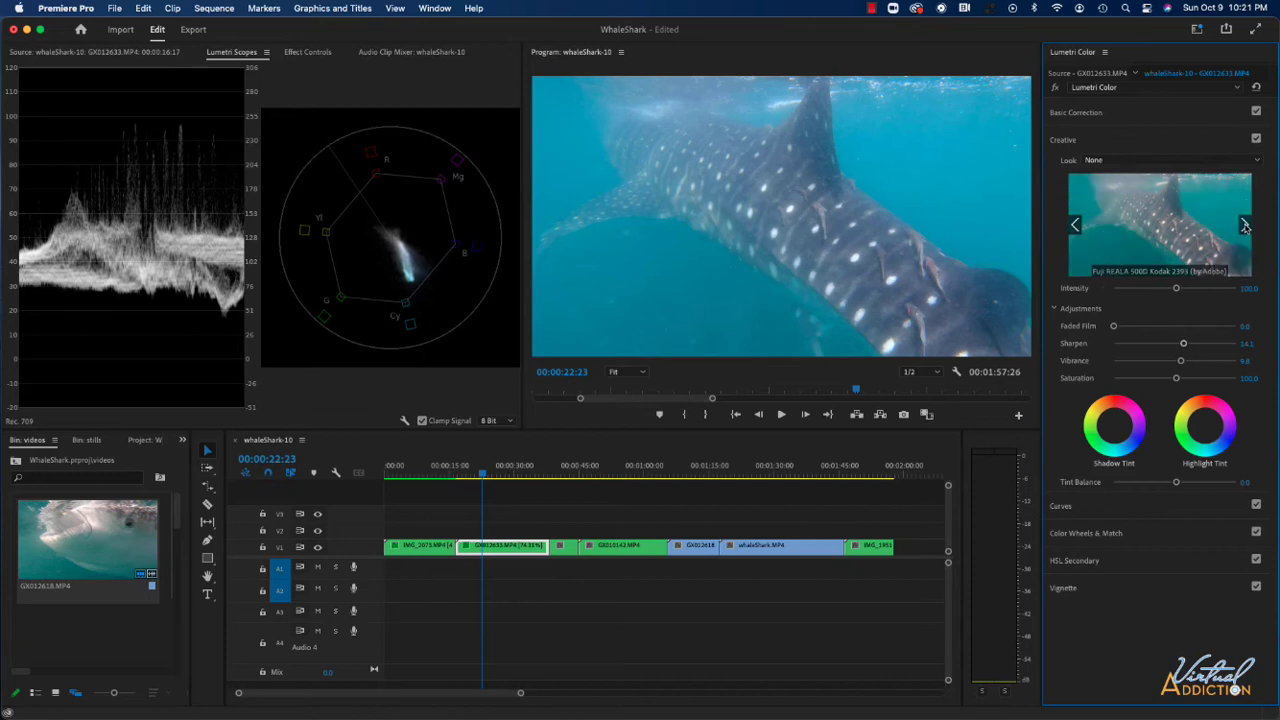
click(1076, 224)
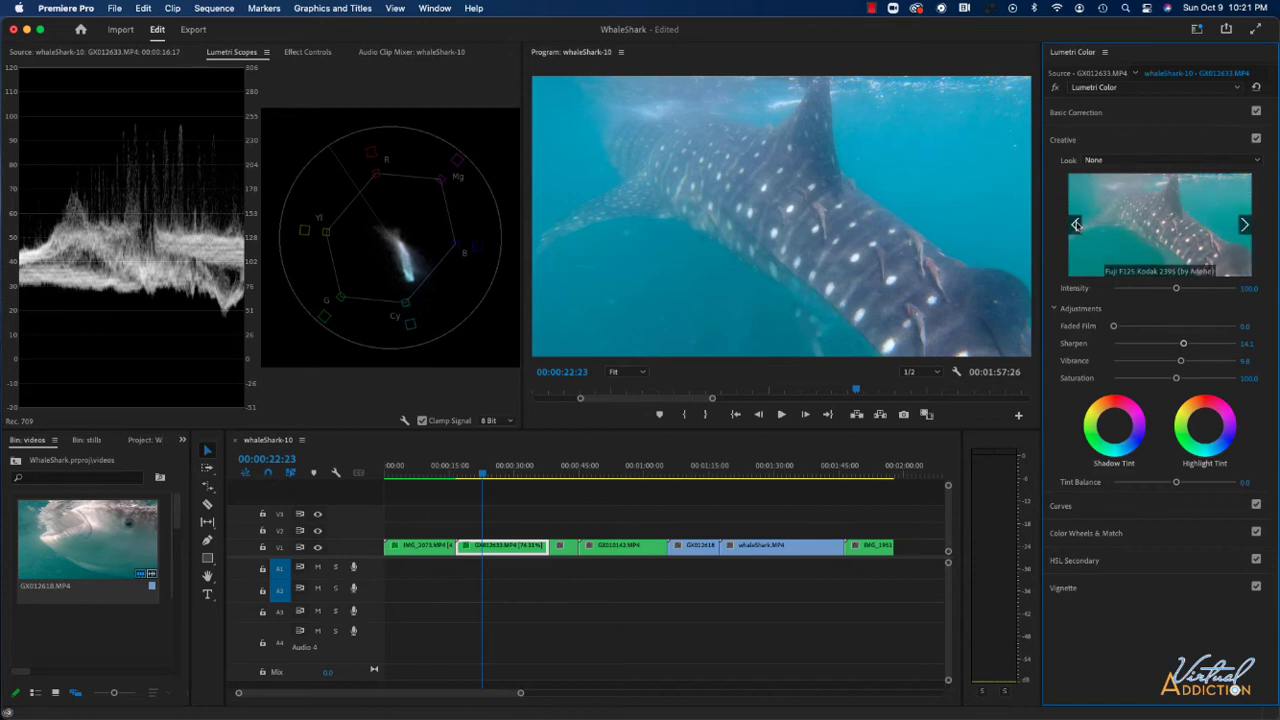
click(1076, 224)
click(1076, 224)
click(1076, 224)
click(1076, 224)
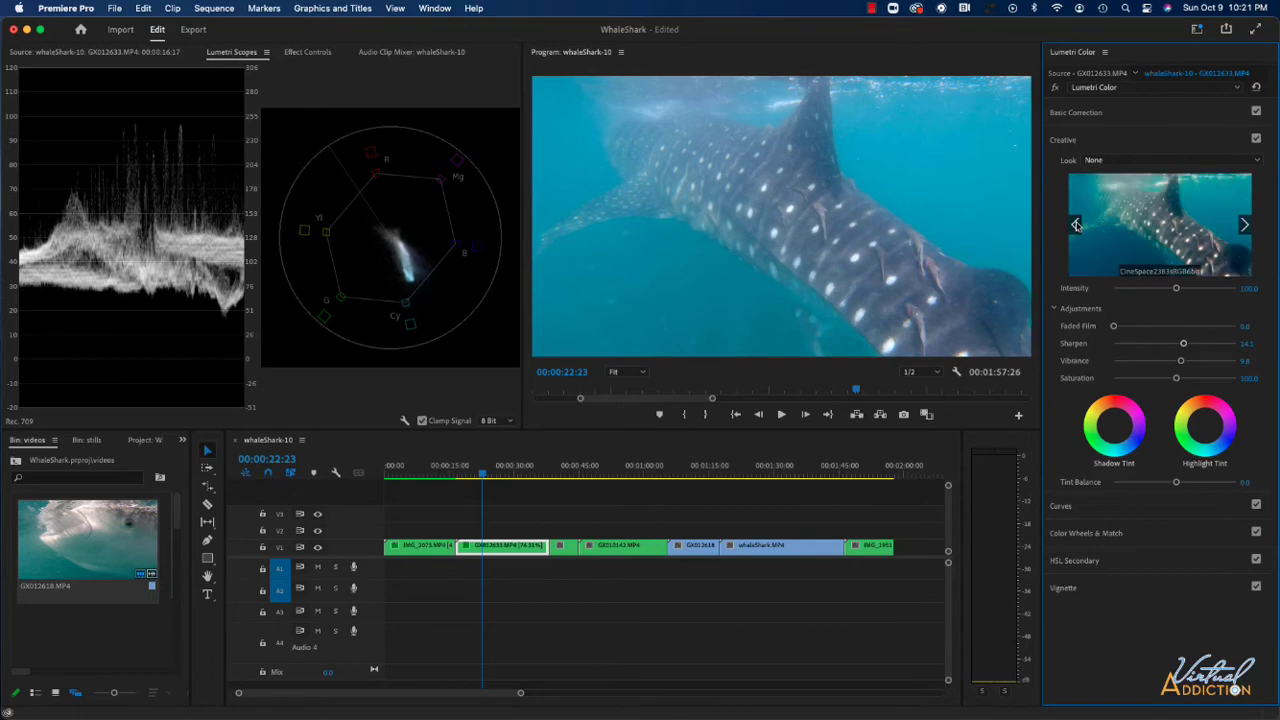
click(1118, 162)
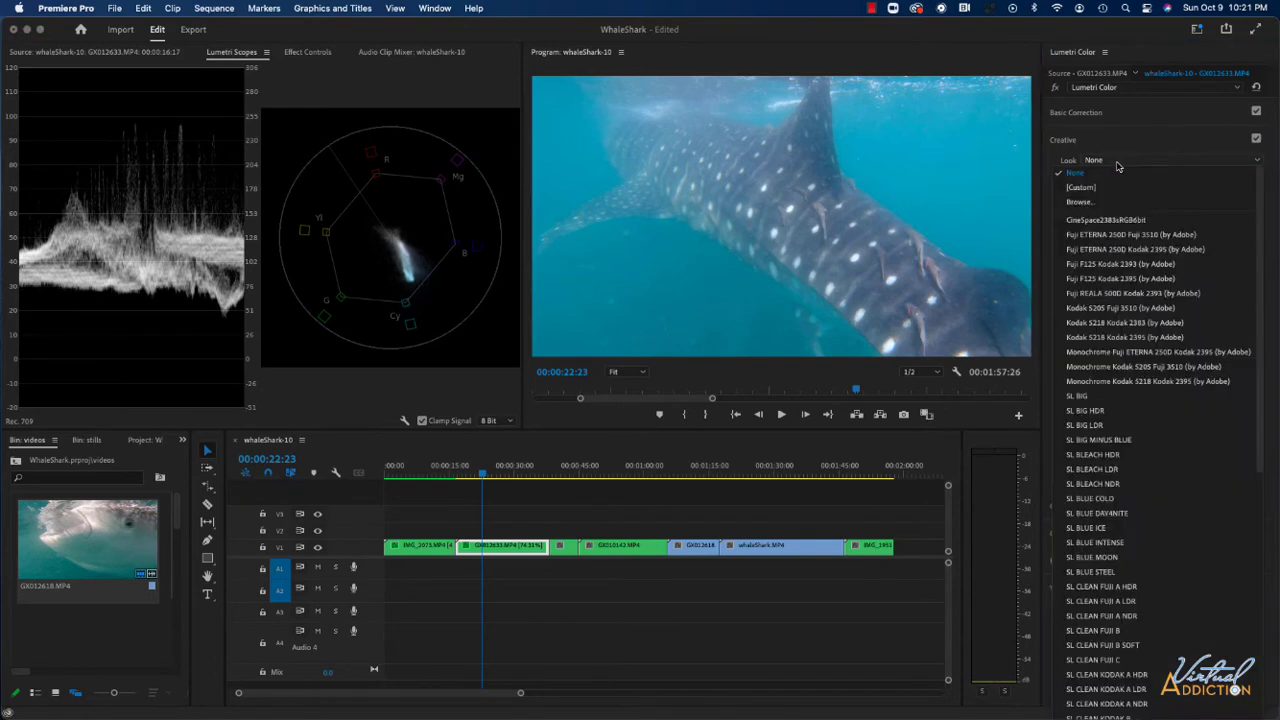
click(1104, 220)
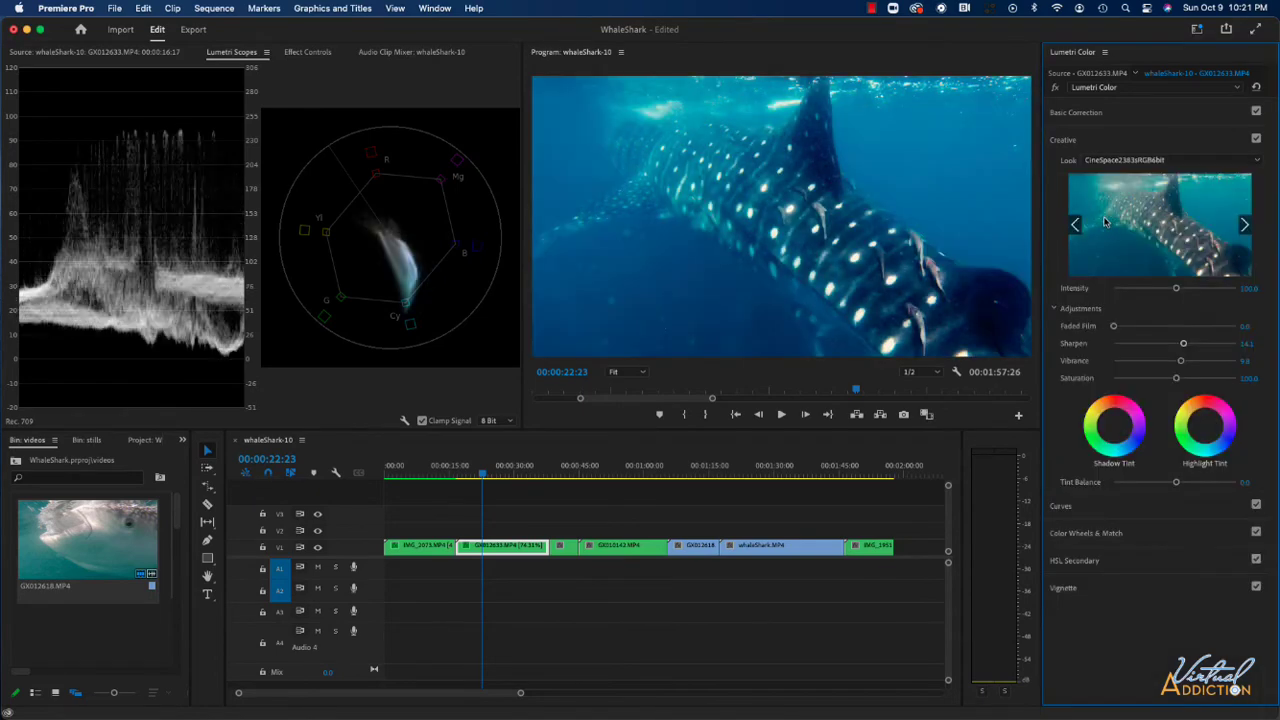
click(1135, 162)
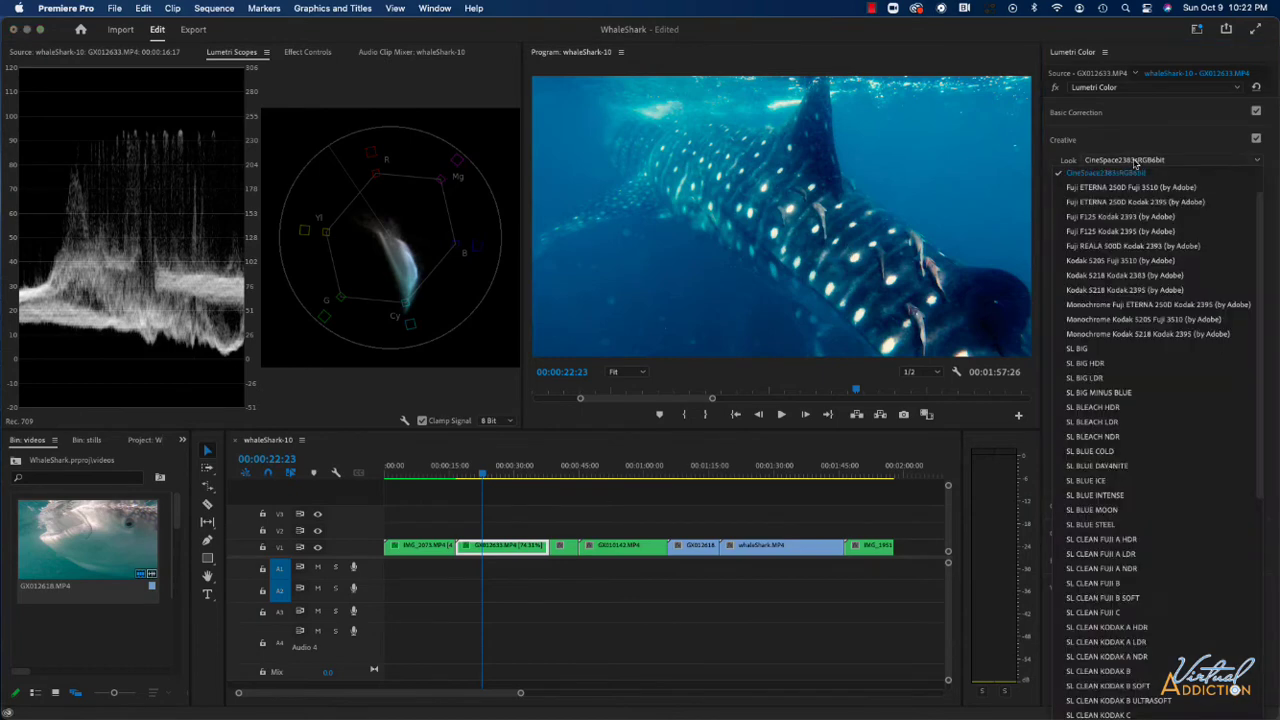
scroll(1125, 178, up, 2)
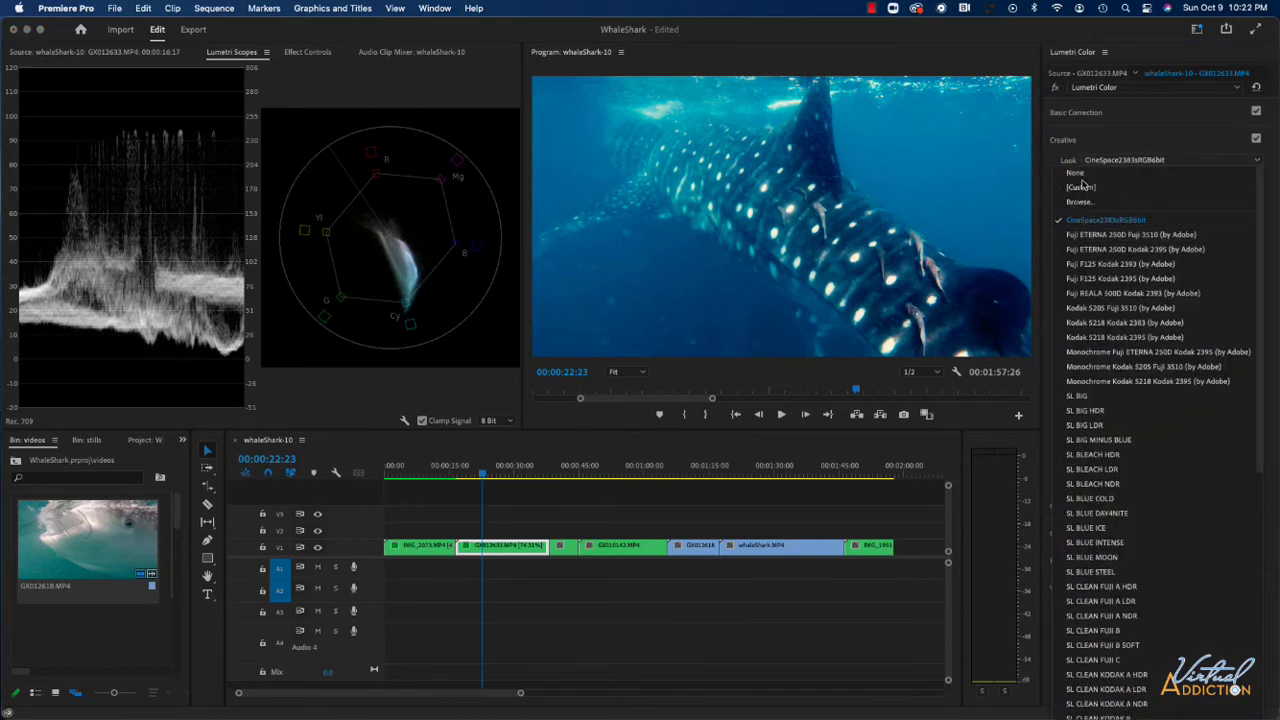
click(1078, 174)
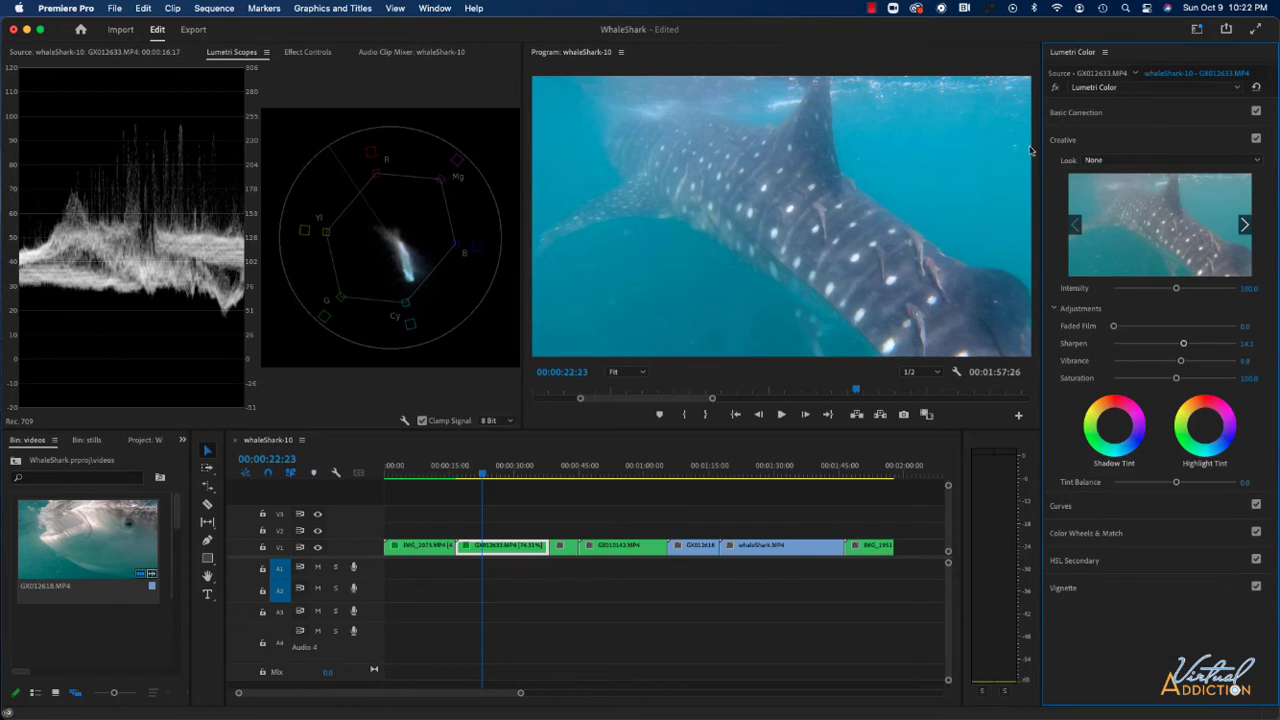
In RGB Curves, raise an upper point and lower a bottom point into an S-curve
click(1068, 507)
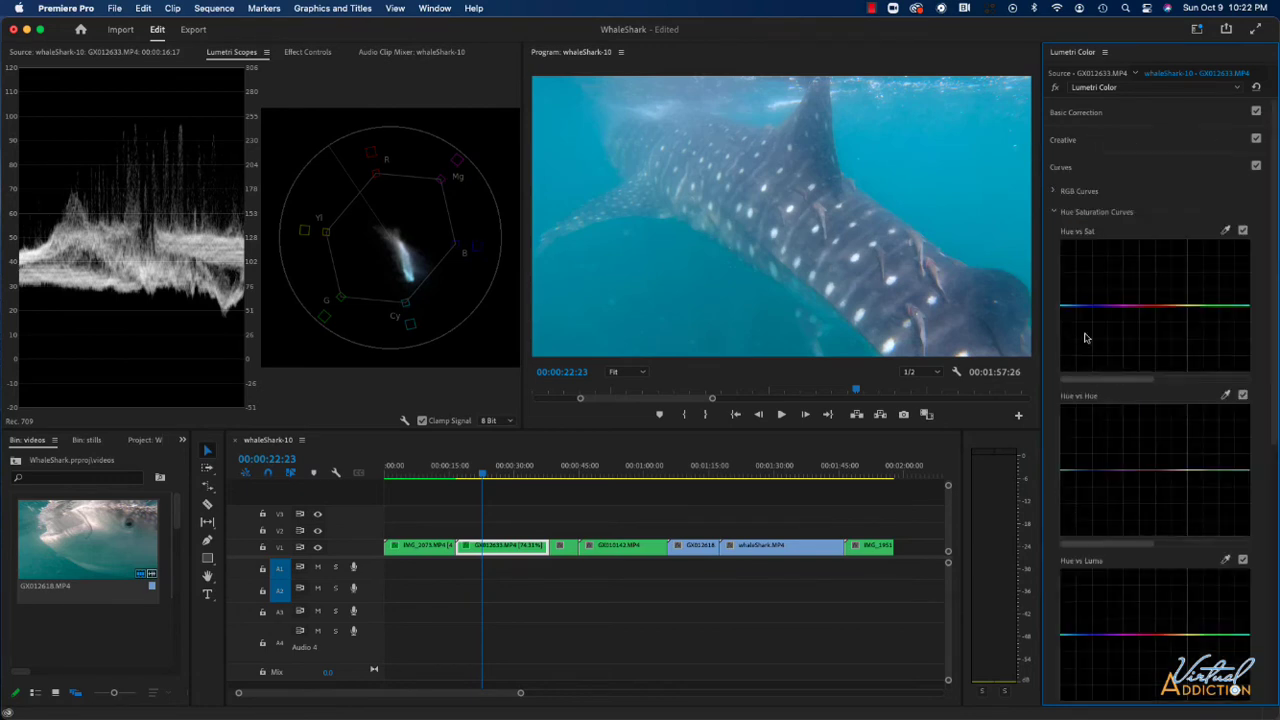
click(1053, 192)
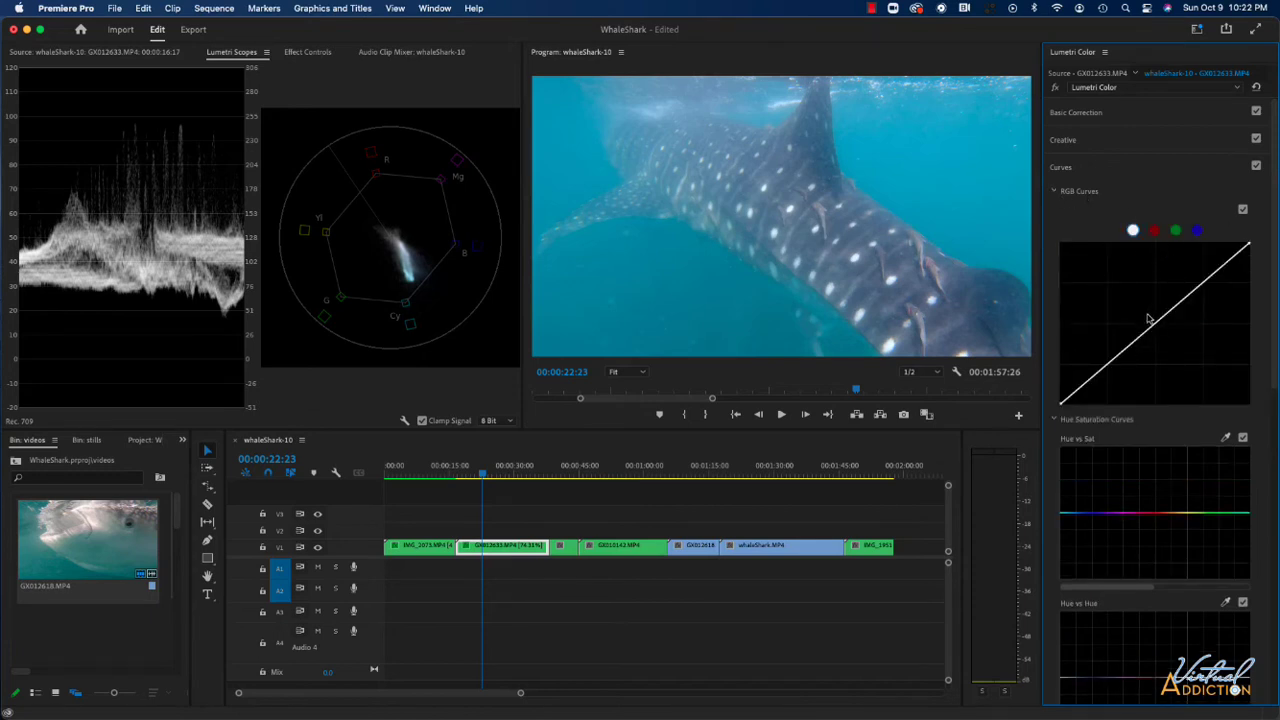
scroll(1187, 405, down, 5)
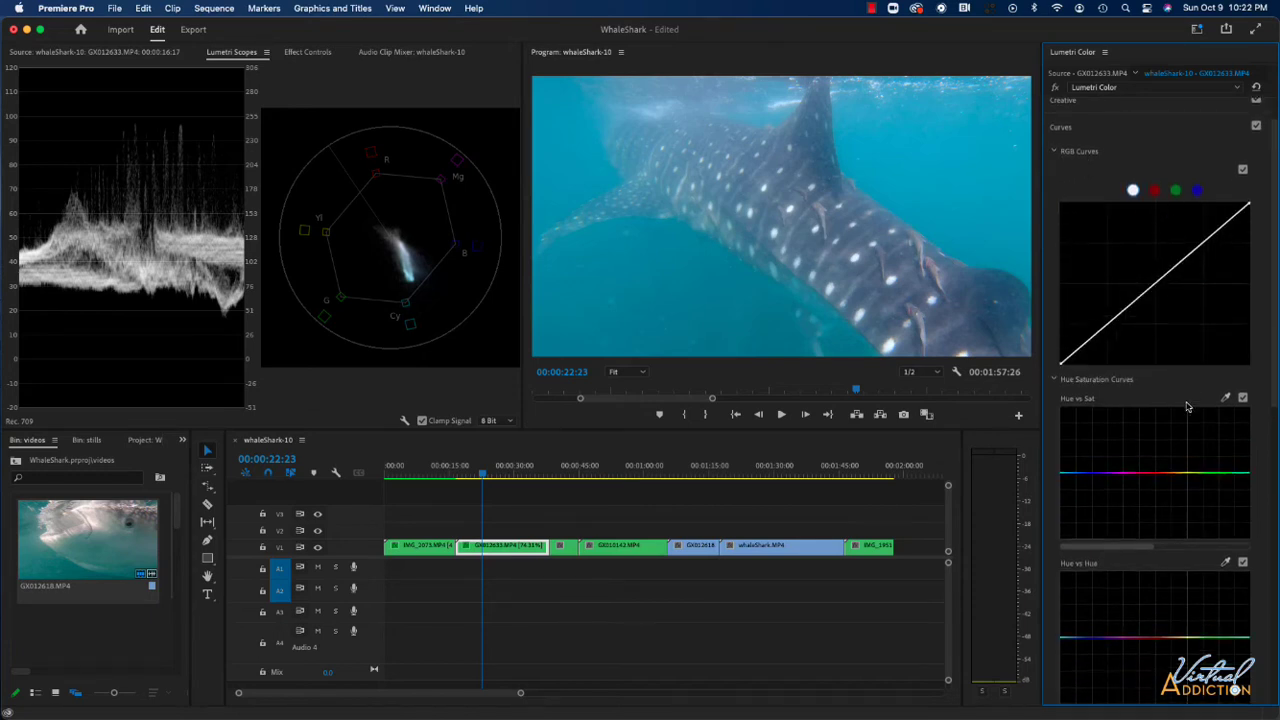
scroll(1187, 405, down, 9)
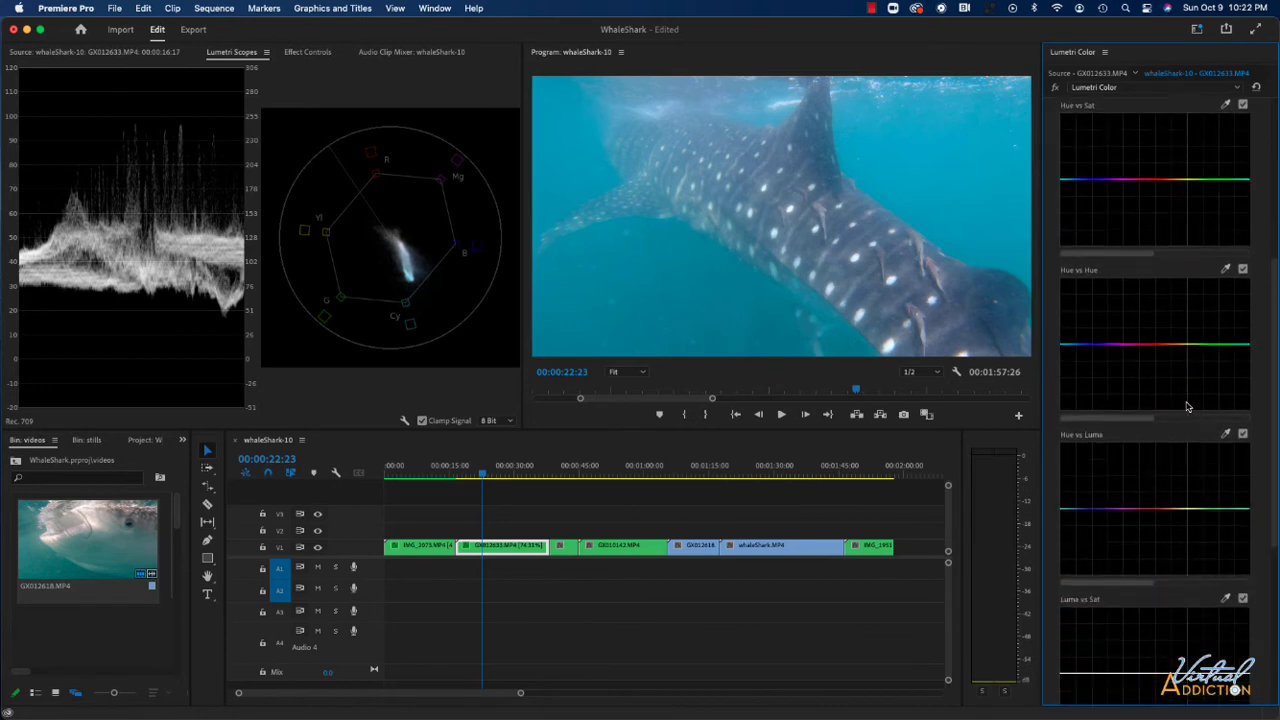
scroll(1187, 405, up, 14)
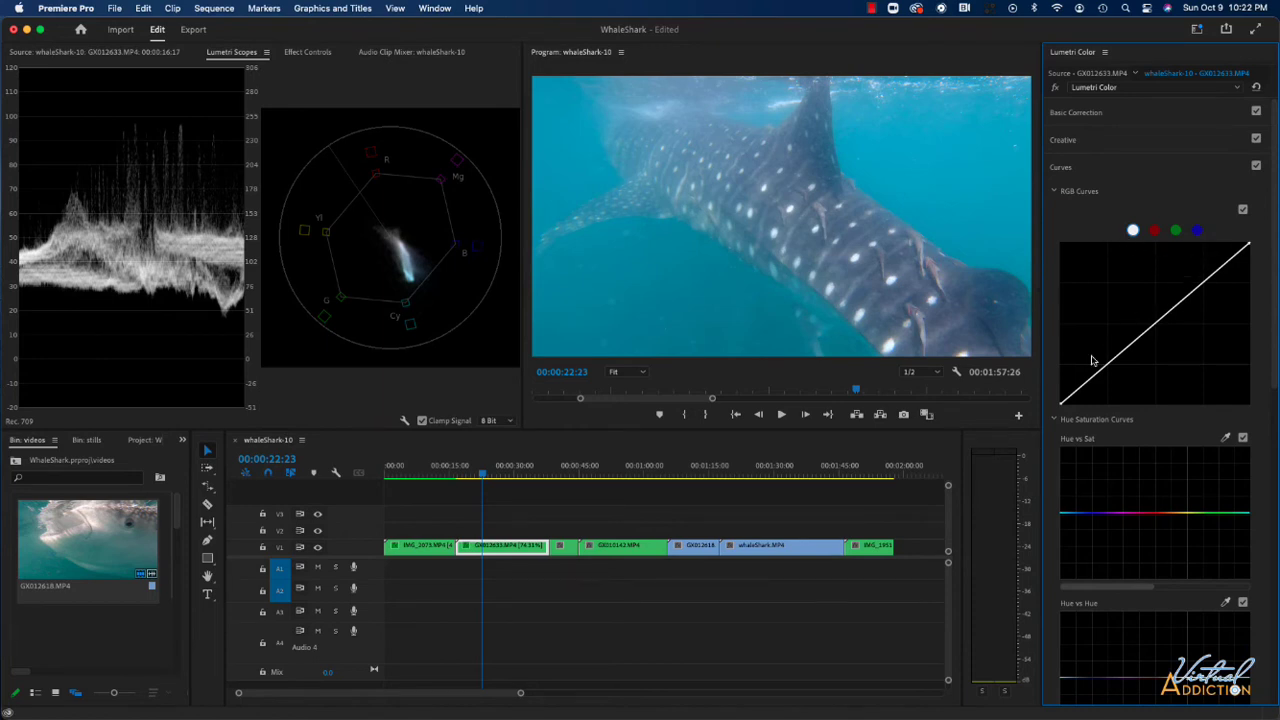
drag(1200, 288, 1198, 280)
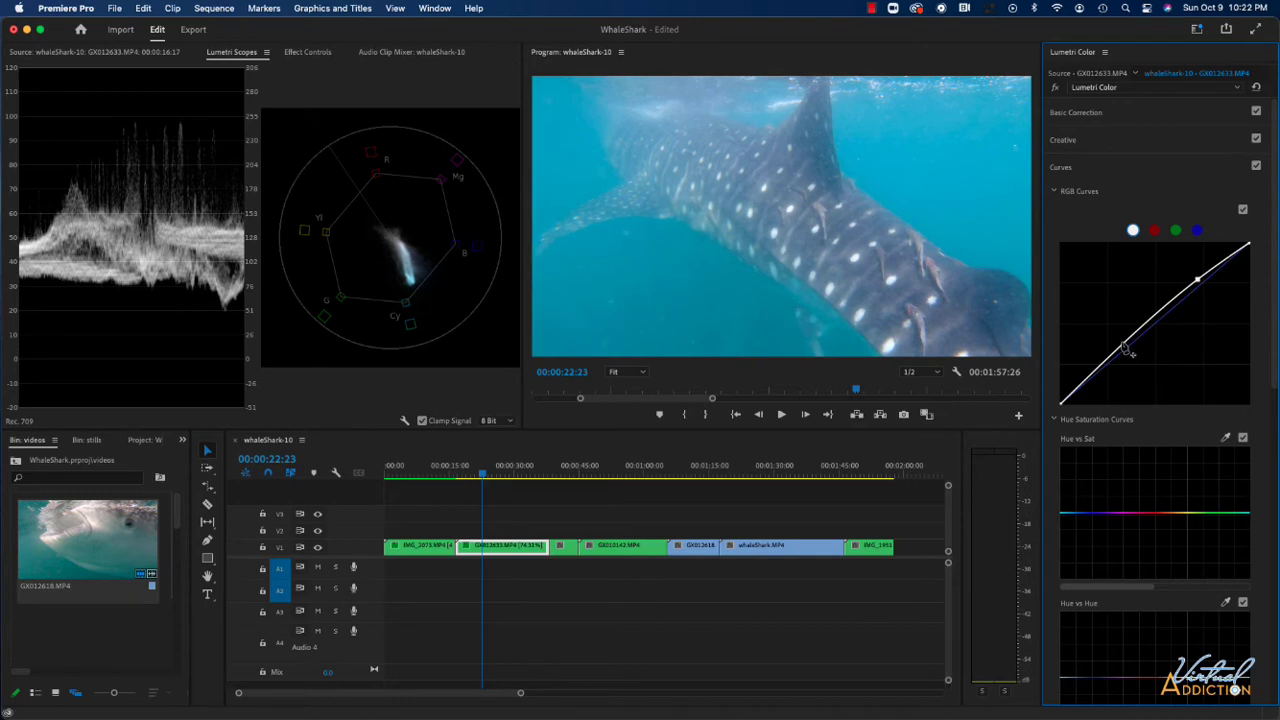
drag(1129, 349, 1128, 358)
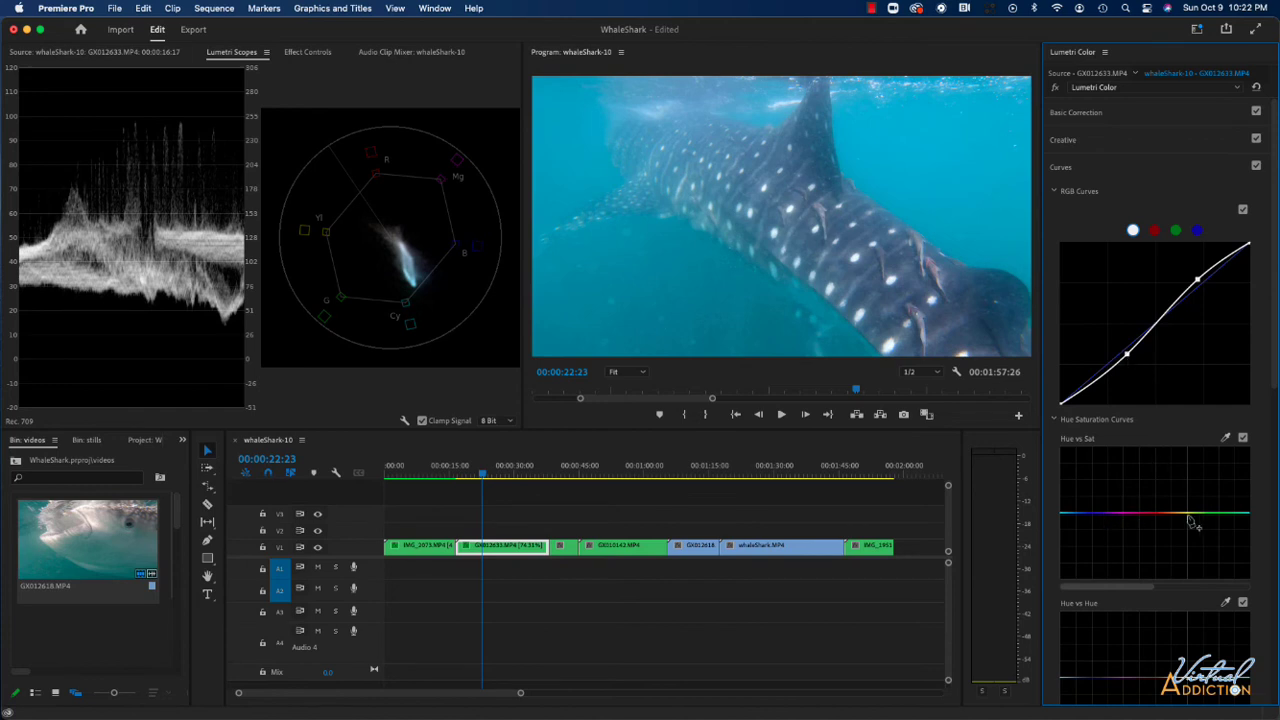
scroll(1188, 522, down, 5)
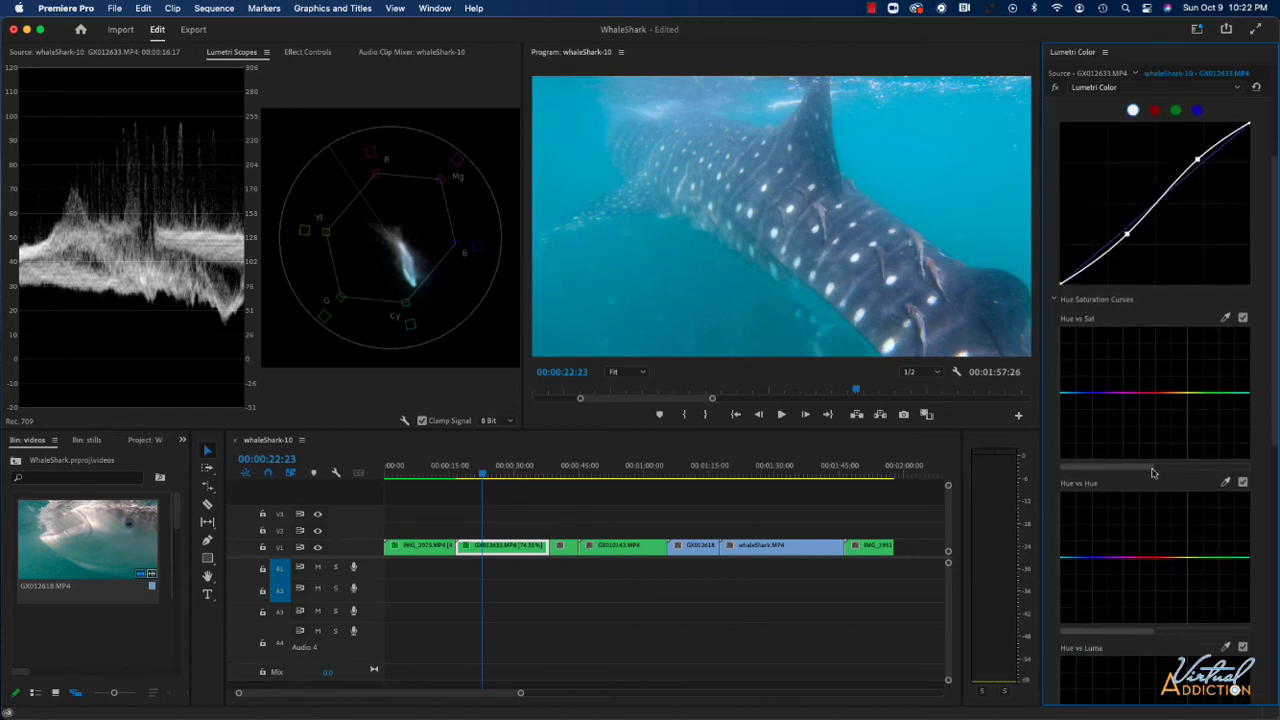
scroll(1152, 468, down, 5)
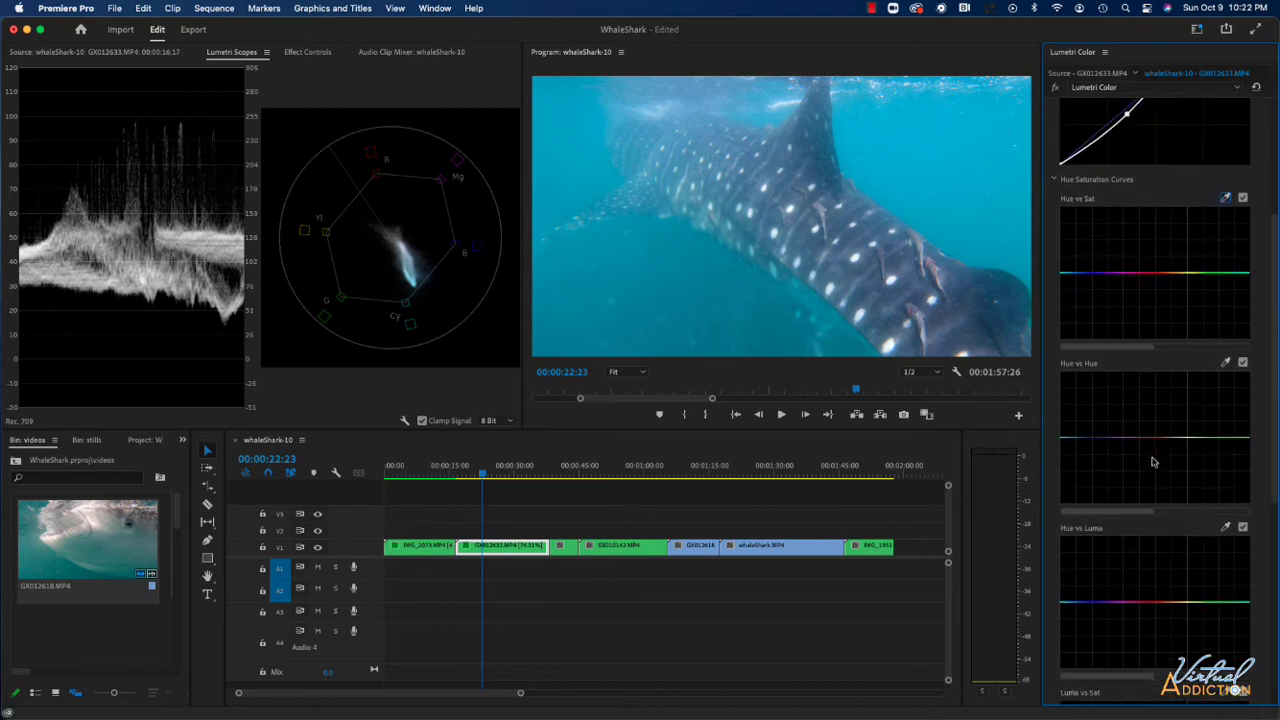
scroll(1152, 462, down, 15)
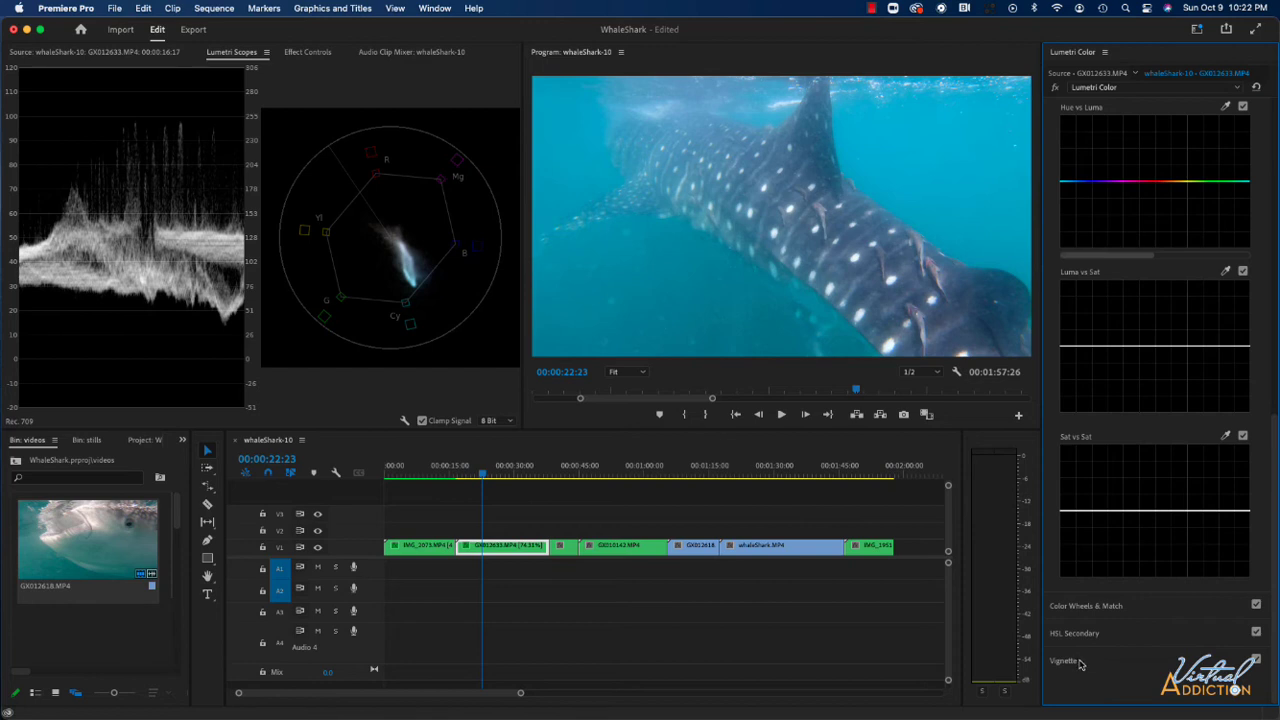
Give the clip a Lumetri vignette with Amount -2.1, Roundness -58.7 and Feather about 42
click(1079, 663)
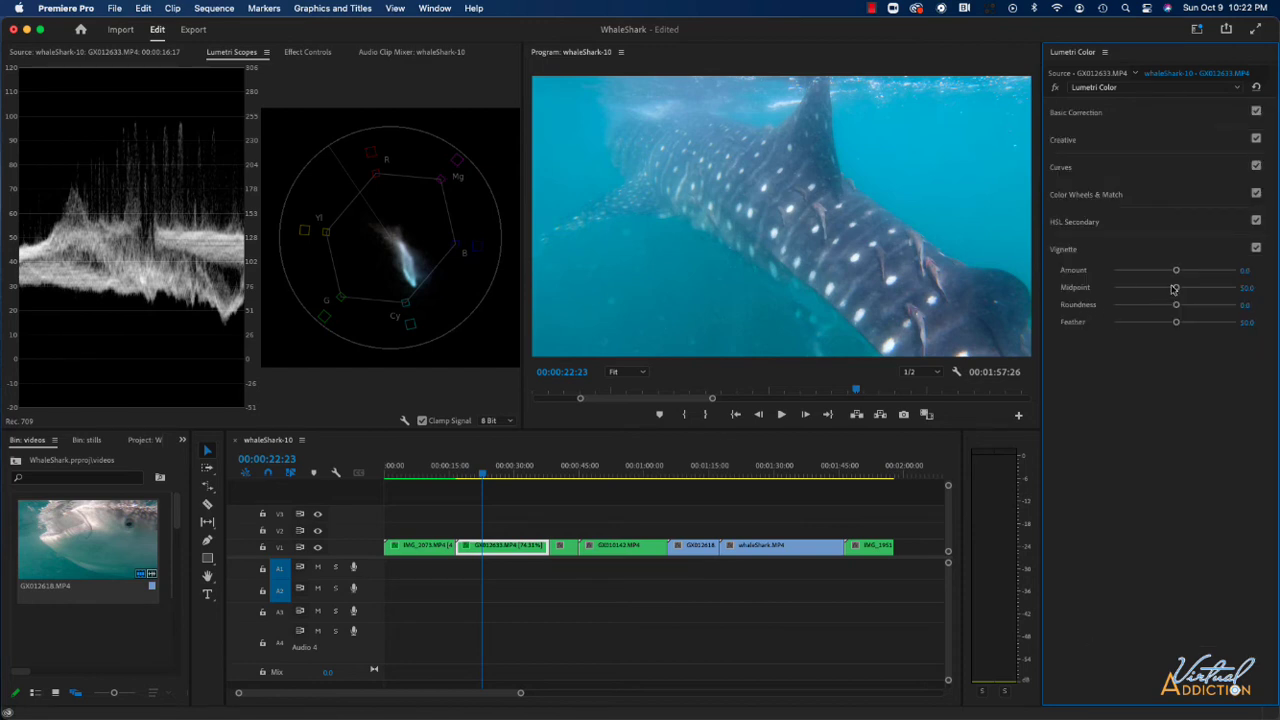
drag(1177, 272, 1100, 275)
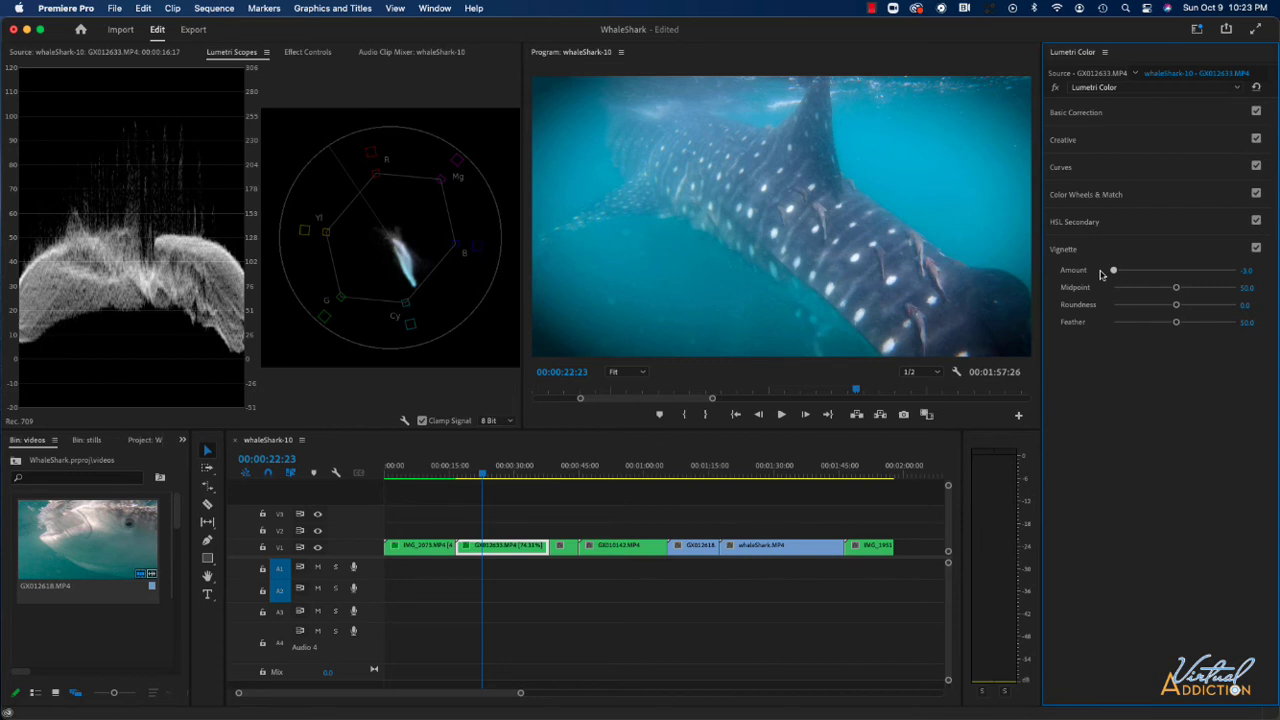
drag(1100, 275, 1108, 324)
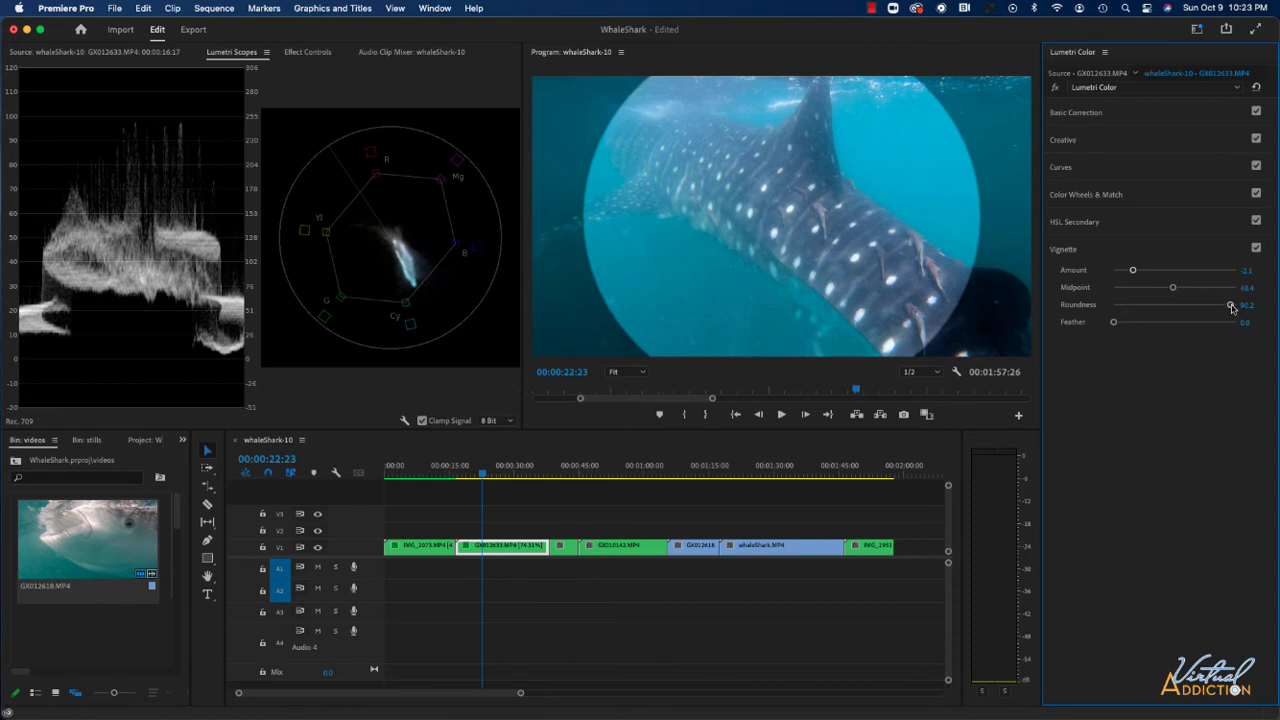
drag(1232, 307, 1138, 310)
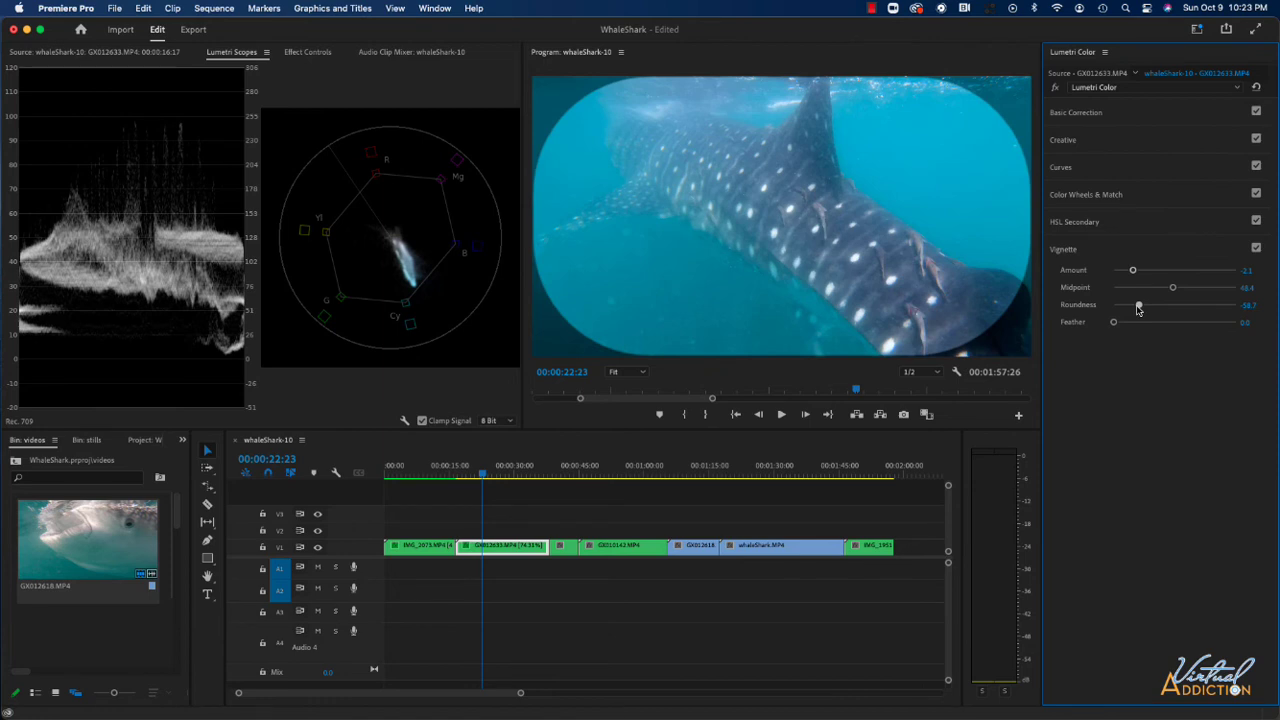
drag(1113, 323, 1169, 323)
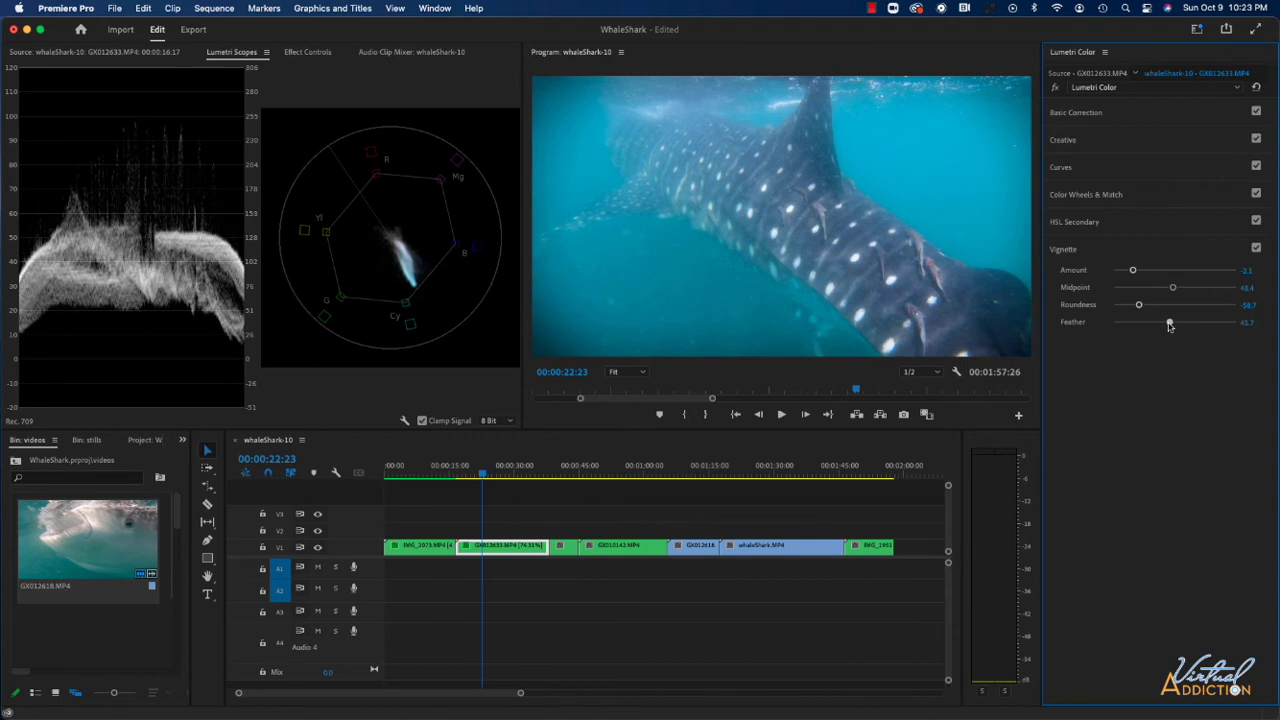
click(1256, 249)
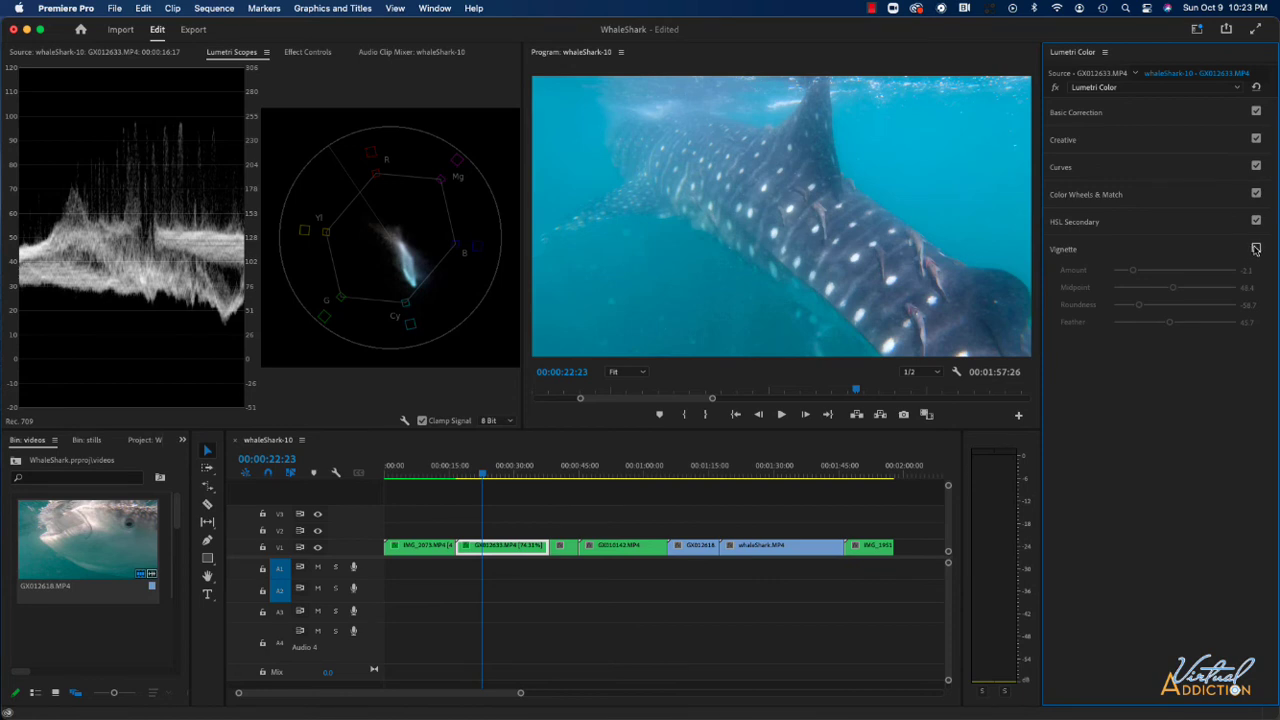
click(1255, 249)
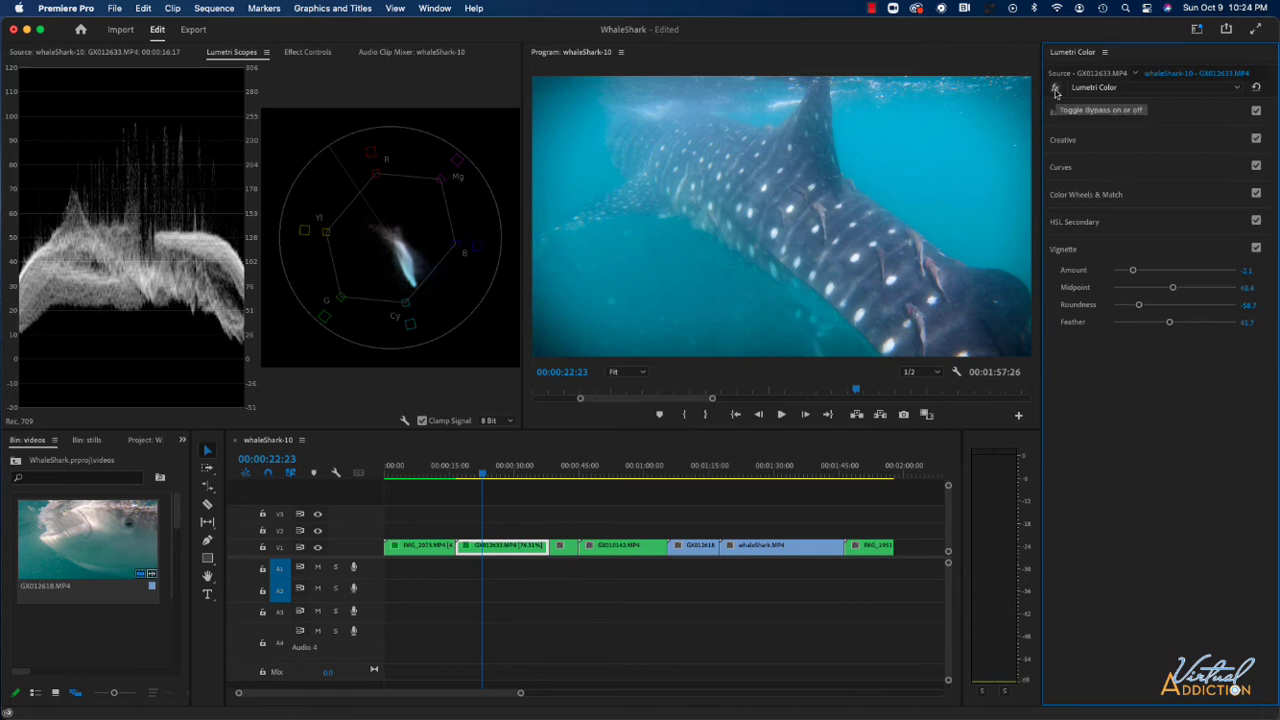
click(1055, 88)
click(1055, 88)
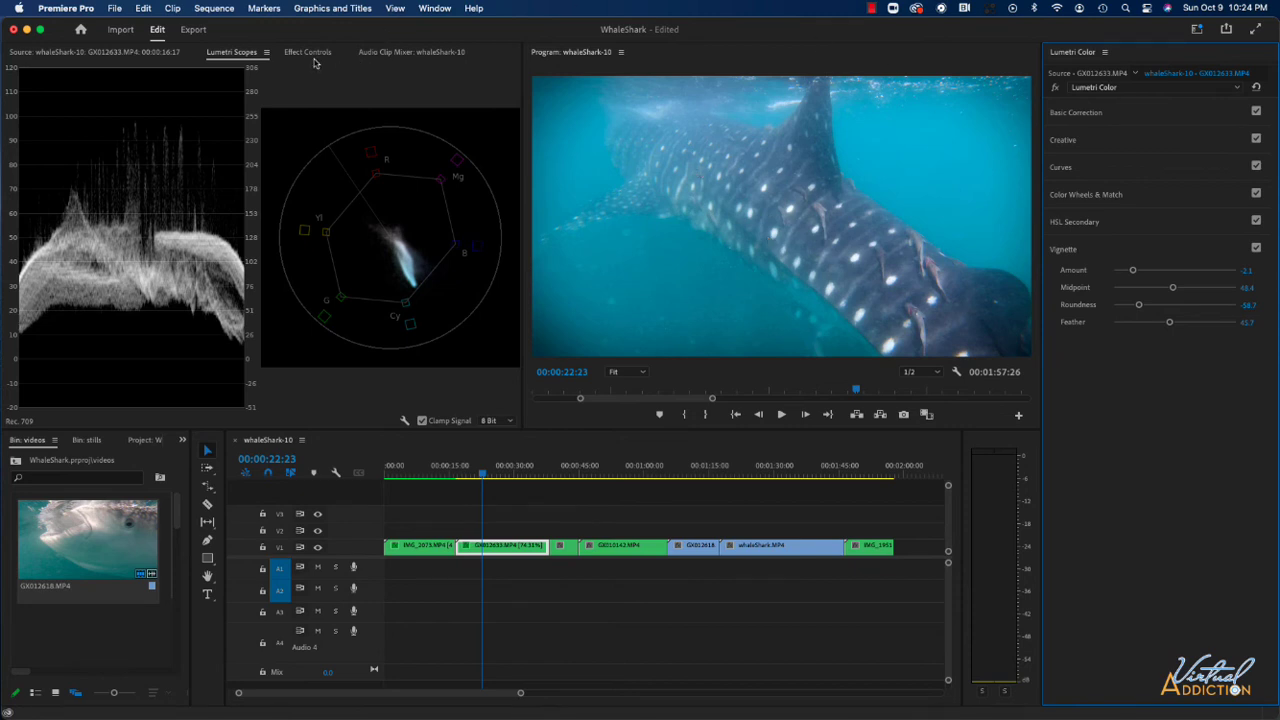
Show Lumetri Color Basic Correction in Effect Controls, with Temperature -44.6 and Contrast 52.3
click(308, 52)
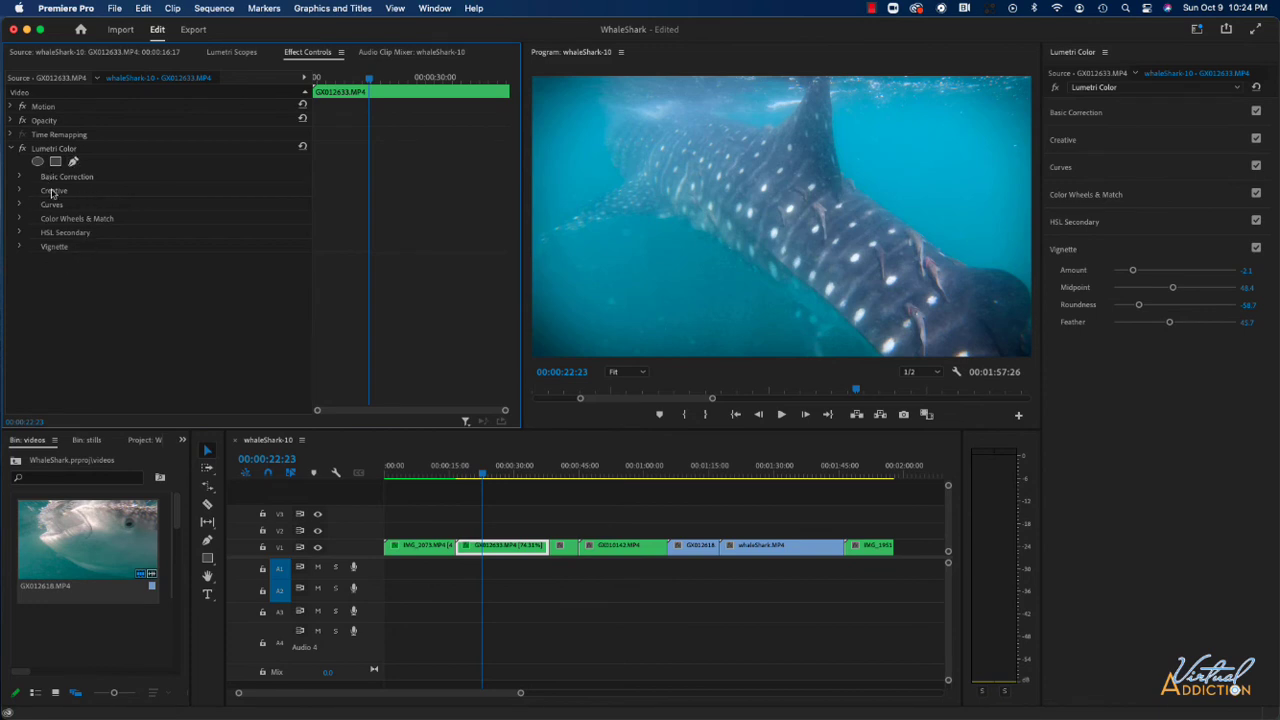
click(20, 177)
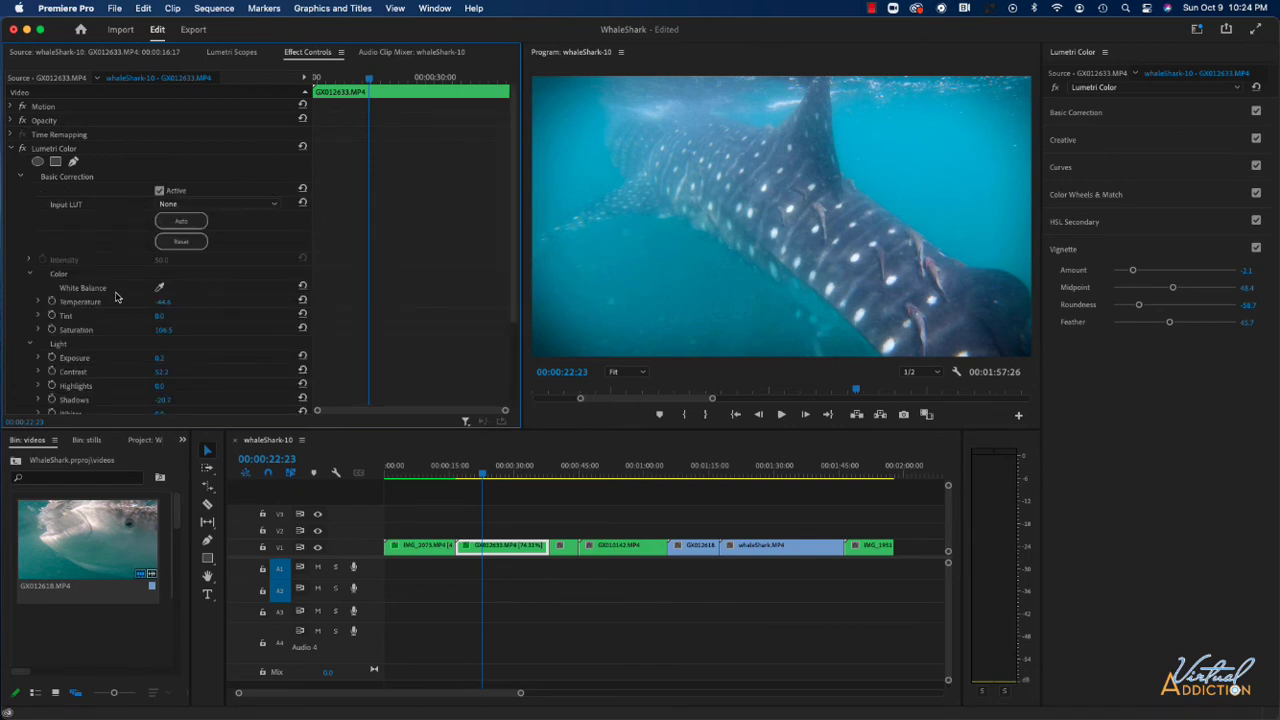
scroll(107, 314, down, 2)
scroll(107, 314, down, 1)
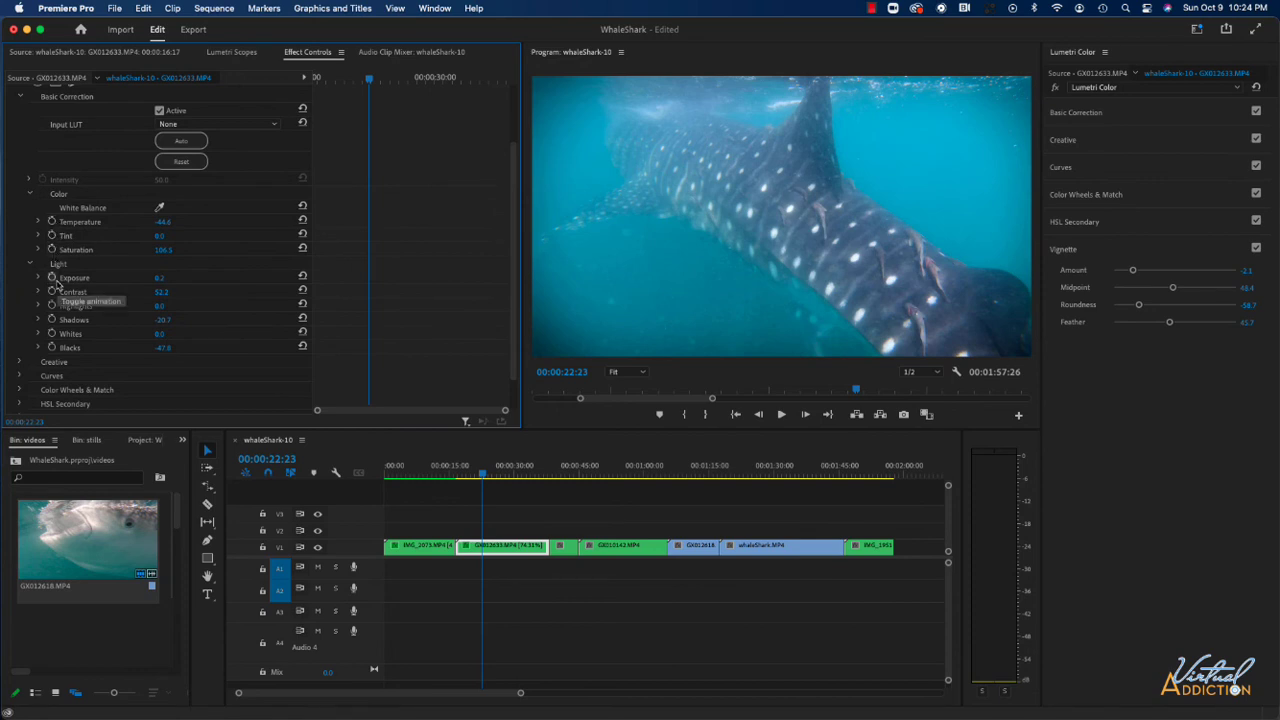
scroll(60, 285, up, 3)
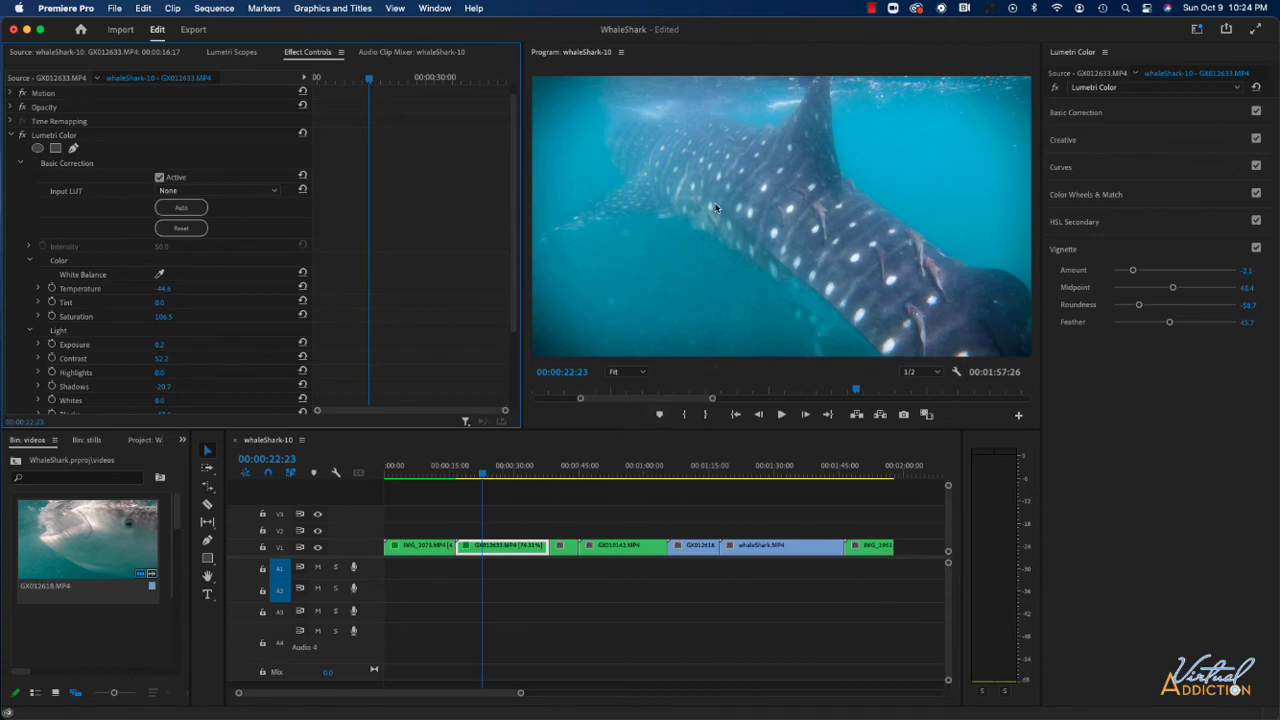
Select clip GX010142 on track V1 and park the playhead at 00:00:52:28
click(620, 478)
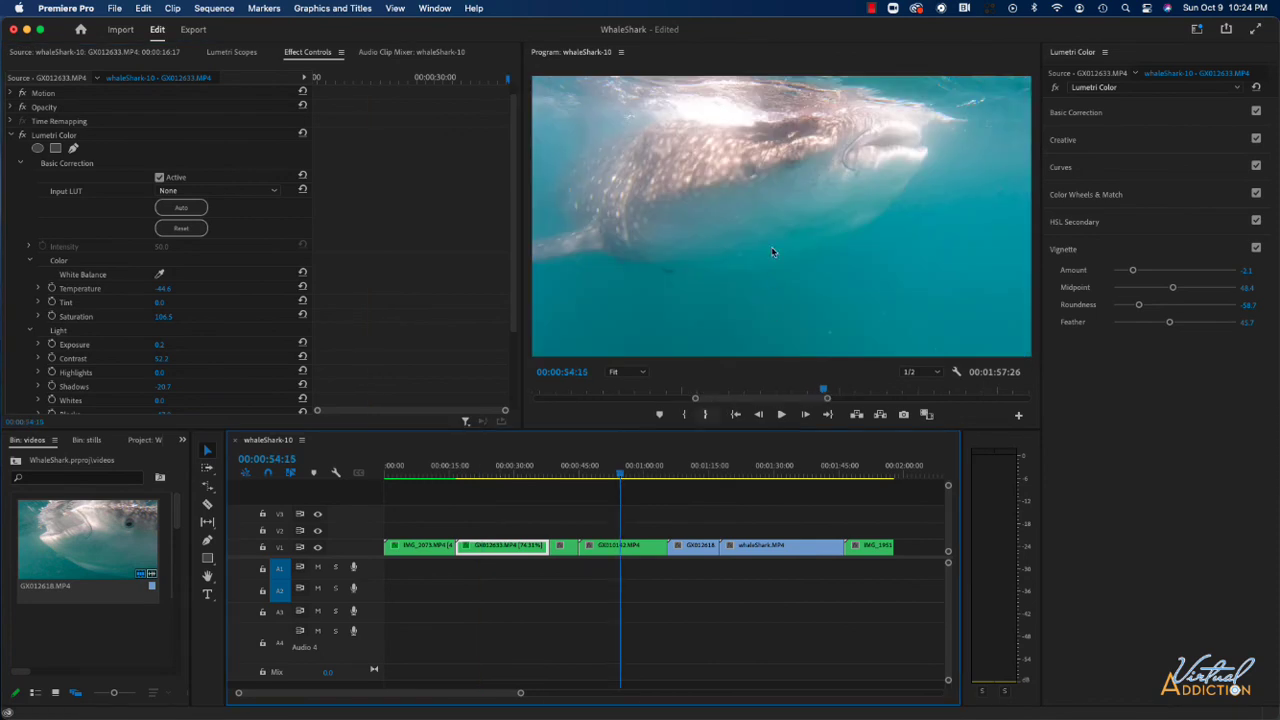
key(shift+Right)
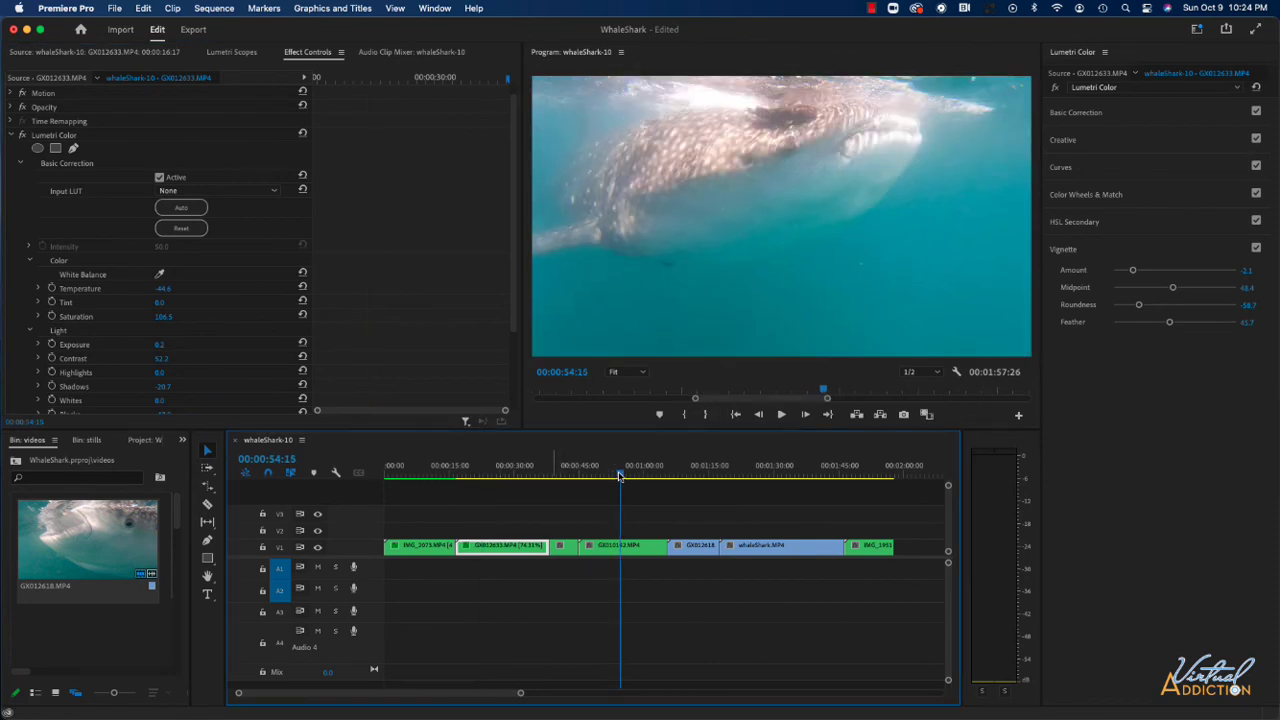
drag(620, 474, 486, 500)
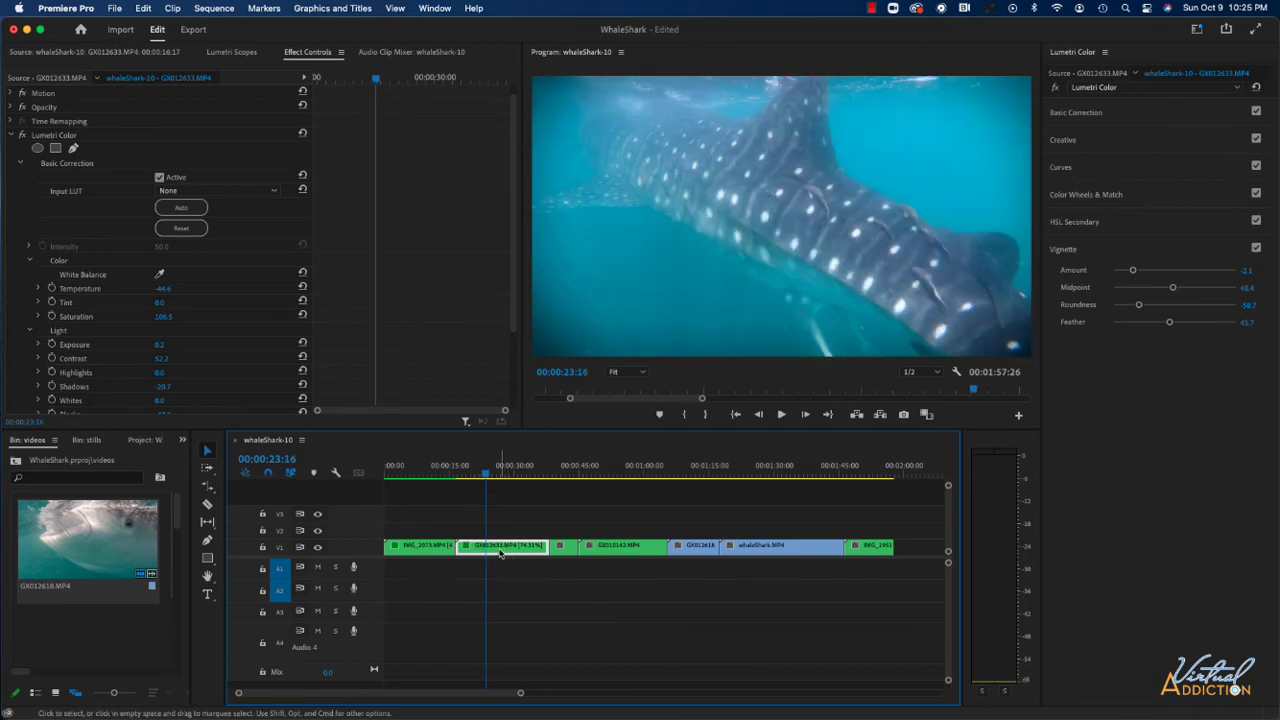
click(628, 552)
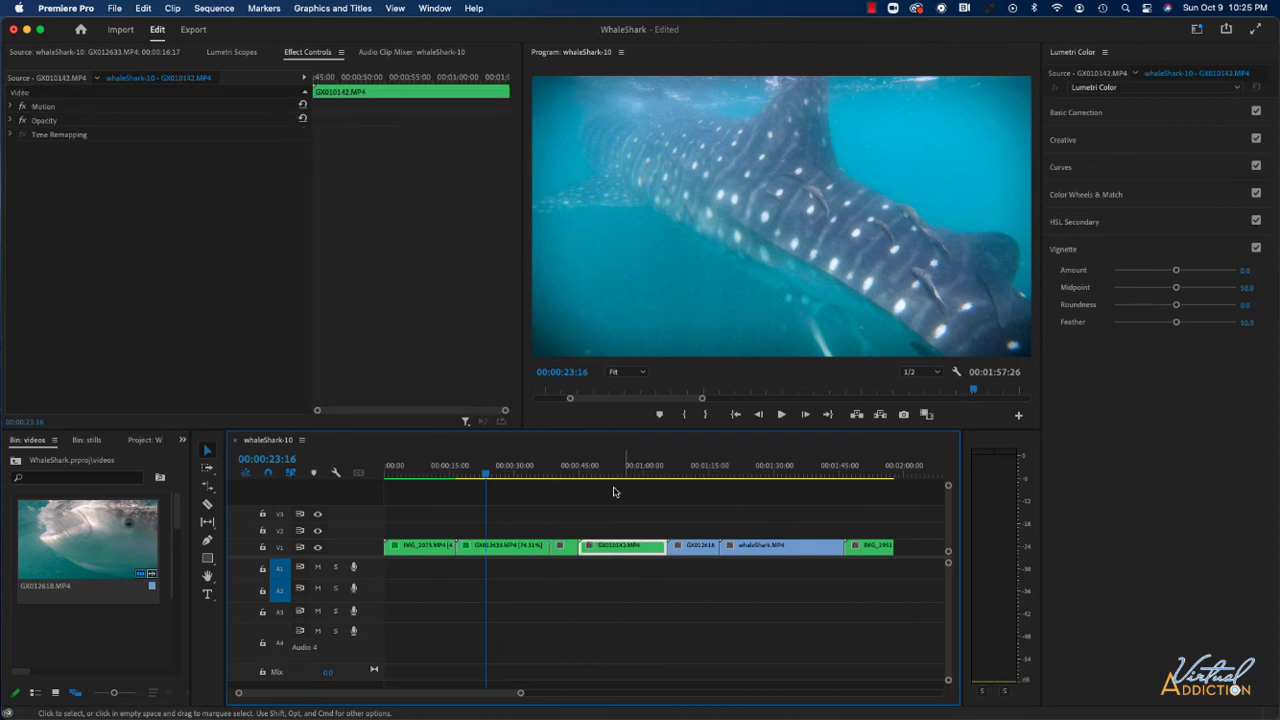
click(614, 467)
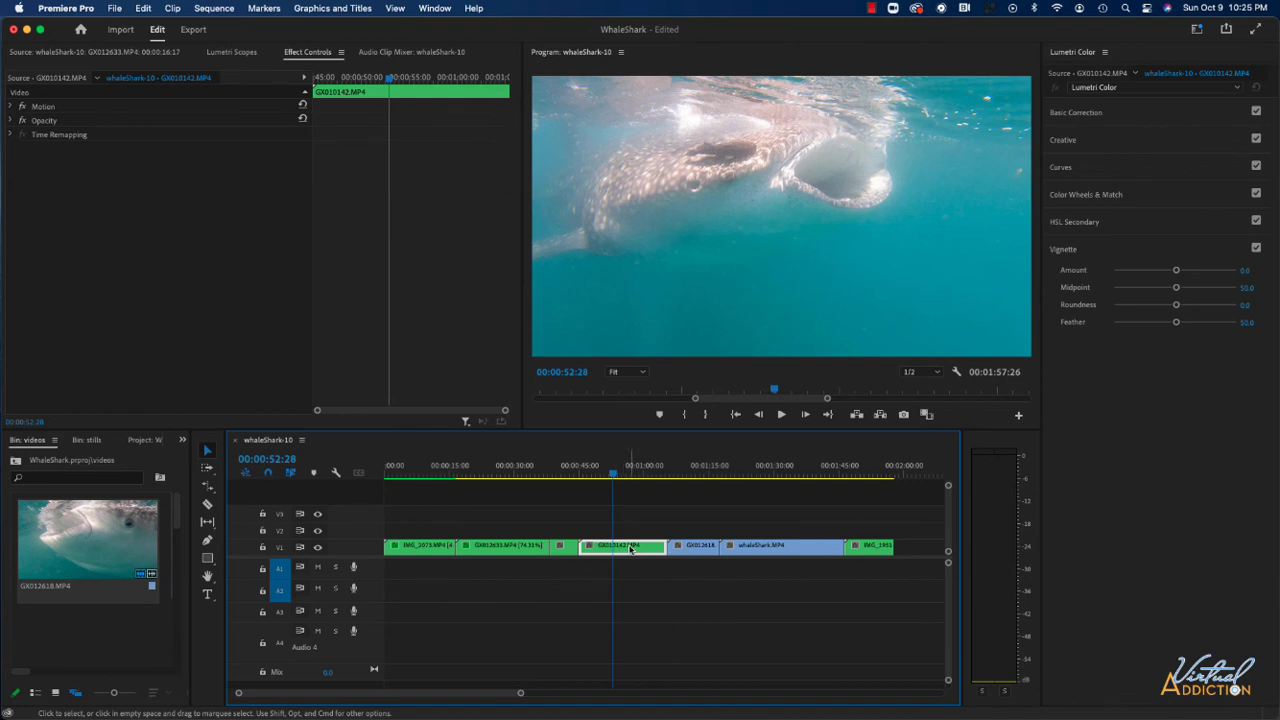
Paste Attributes onto GX010142 with Motion, Opacity and Time Remapping unchecked, keeping only Lumetri Color
right_click(630, 549)
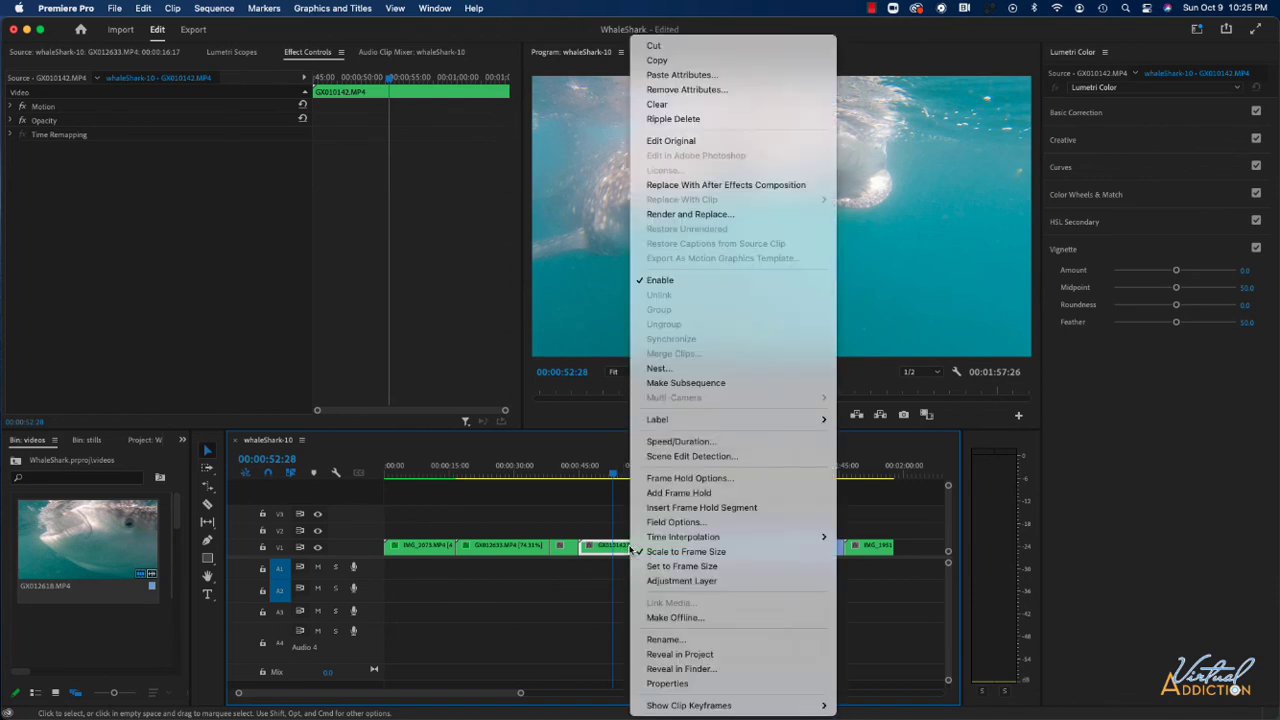
click(681, 75)
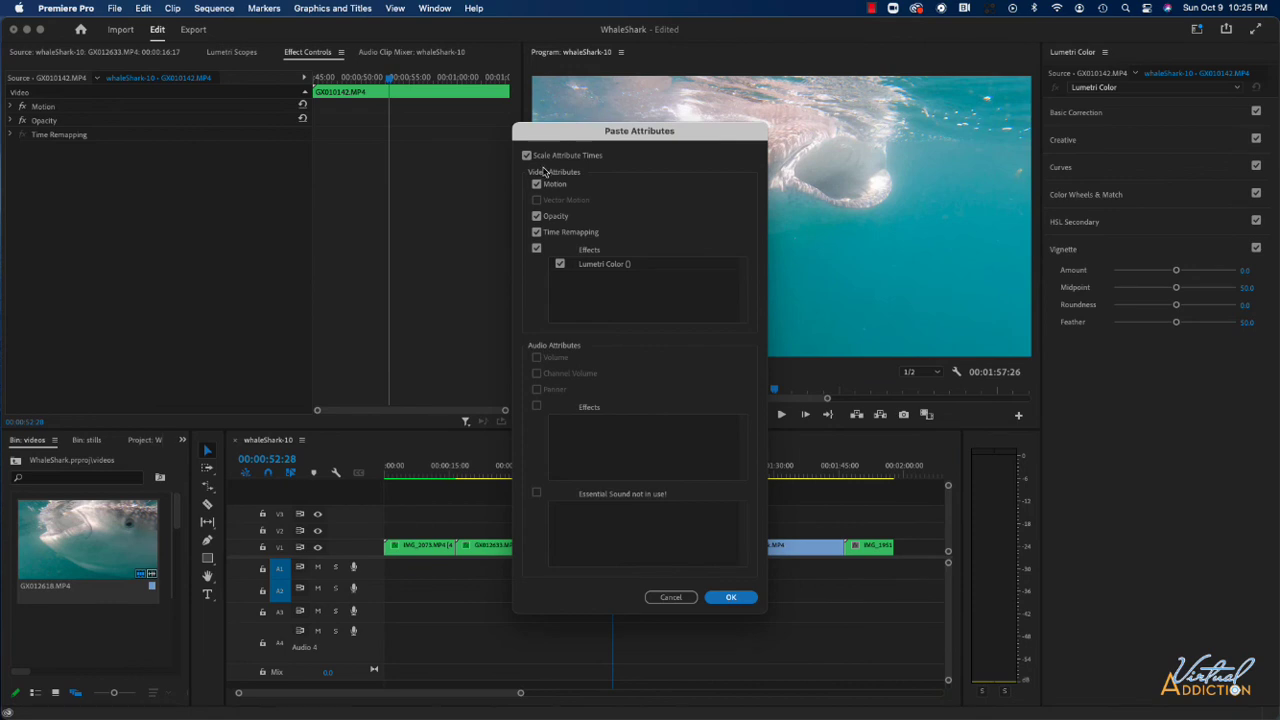
click(536, 232)
click(536, 216)
click(536, 184)
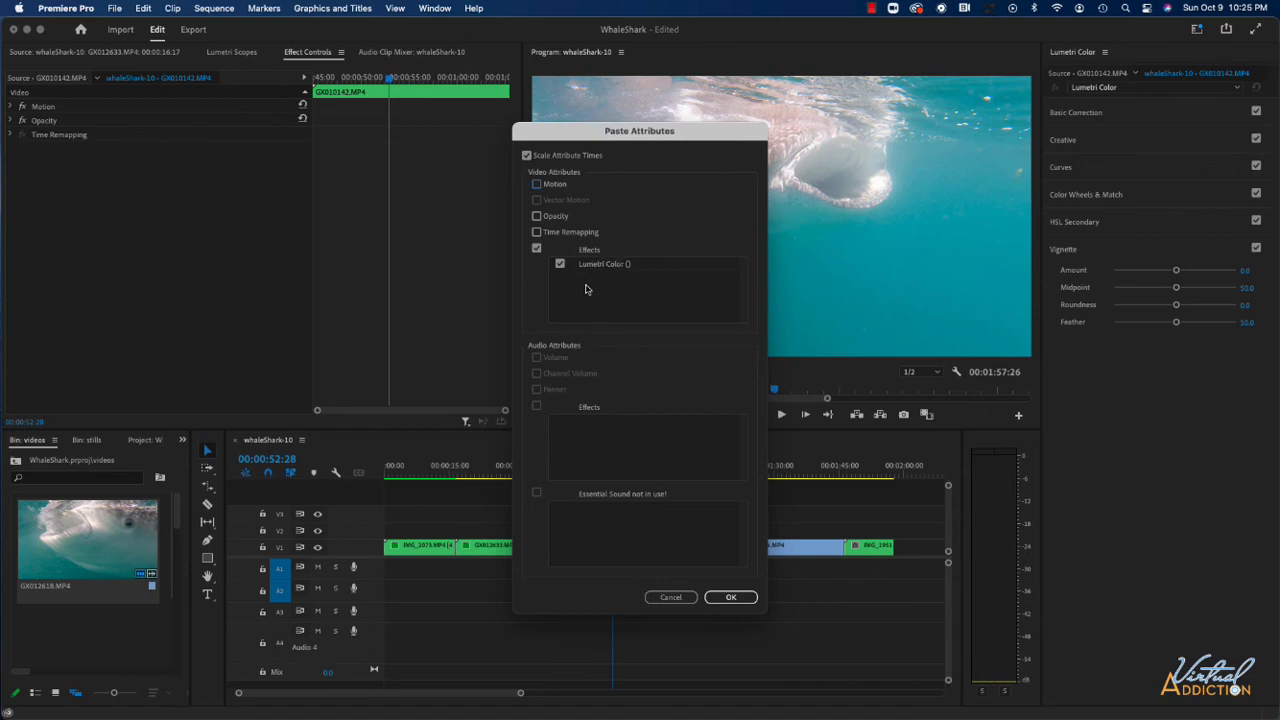
click(733, 597)
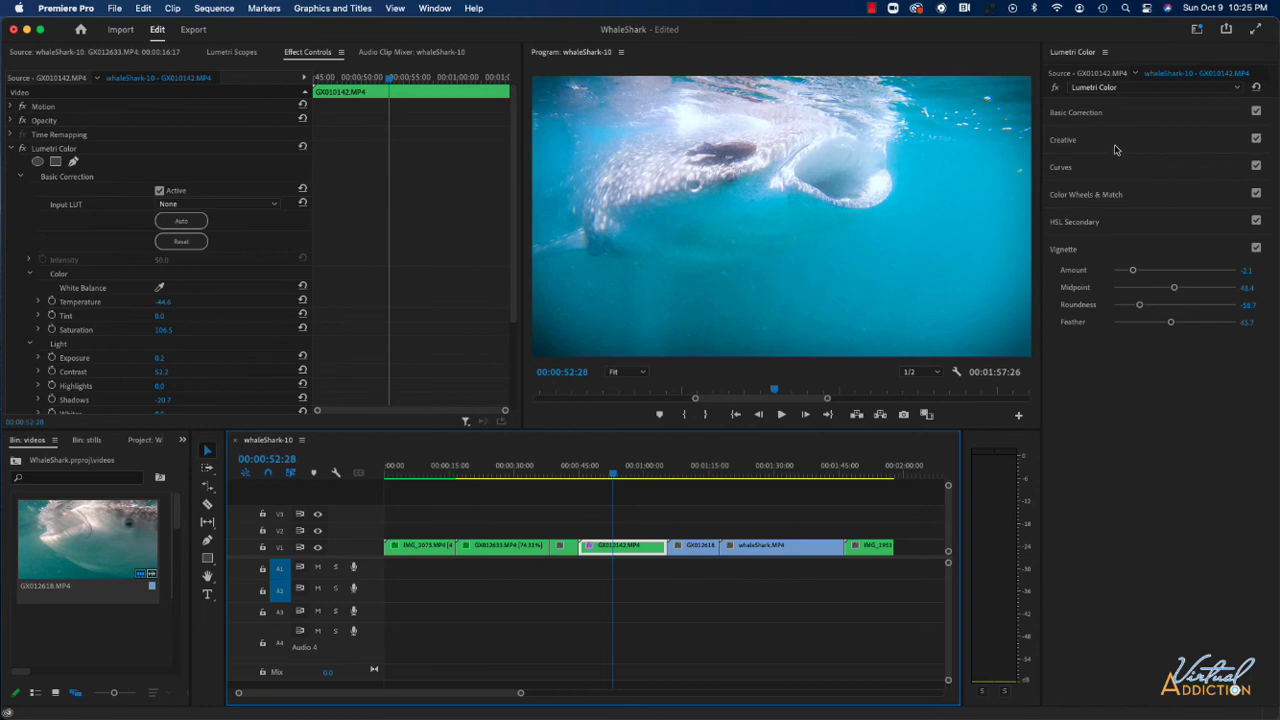
In GX010142's Creative section, drag Vibrance down from 13.0 to about 5.6
click(1064, 141)
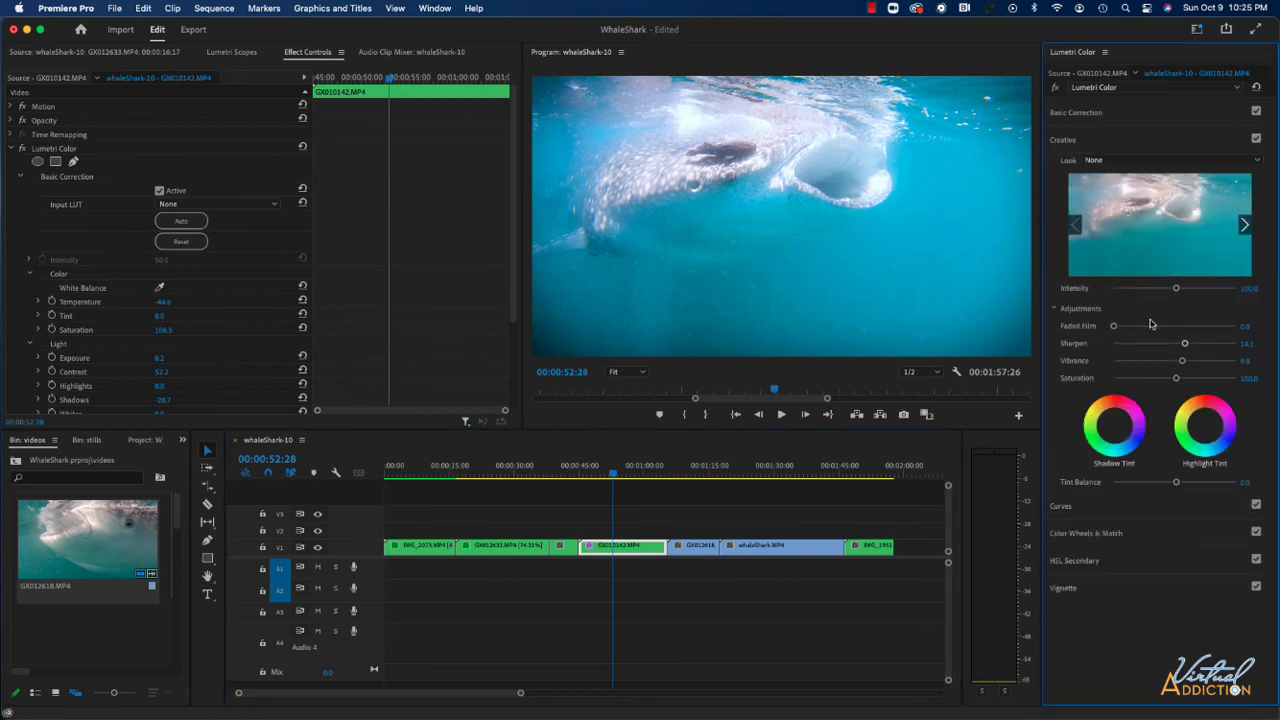
drag(1182, 364, 1184, 347)
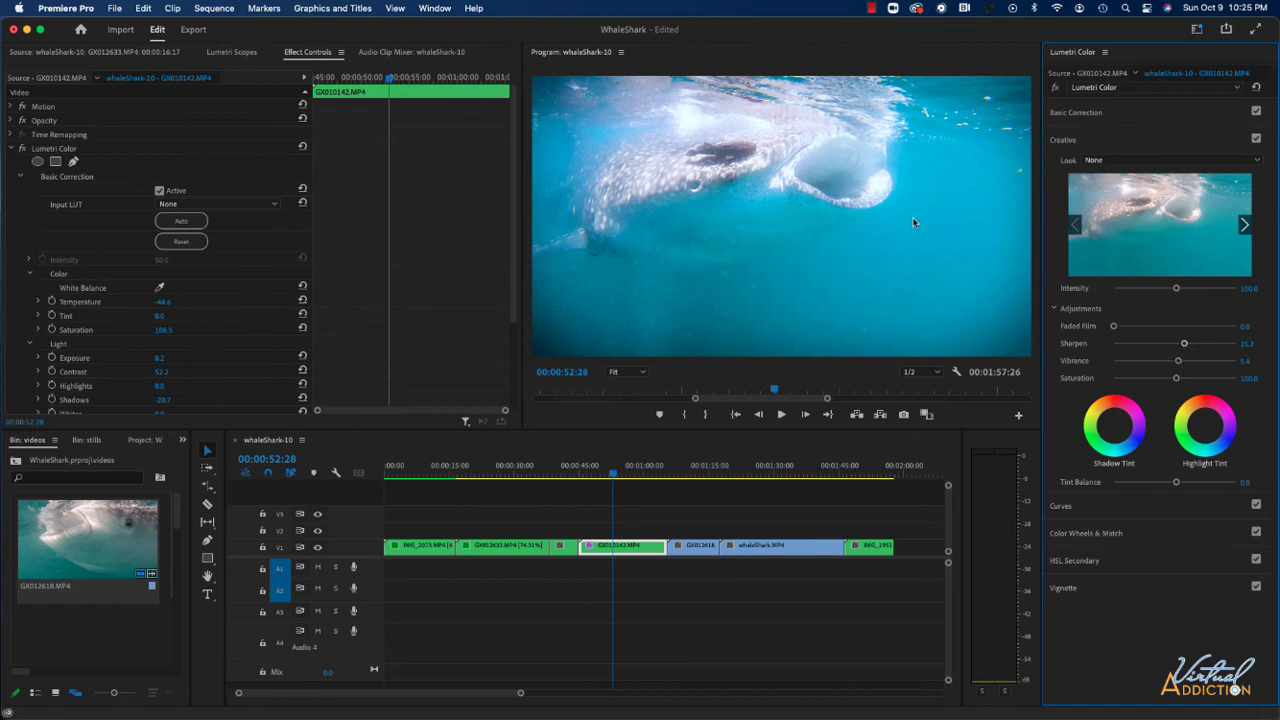